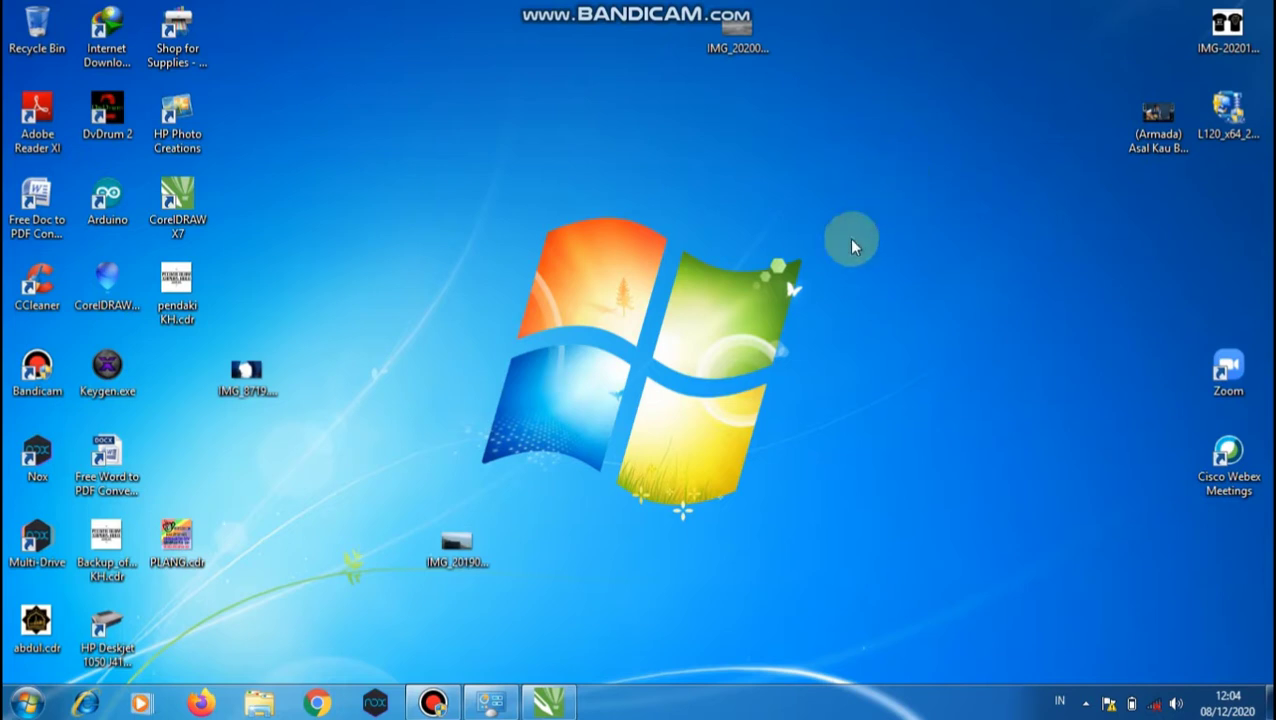
Switch to CorelDRAW and draw a rectangle about 33.4 × 21.1 cm covering the whole page
{"action": "left_click", "coordinate": [548, 703]}
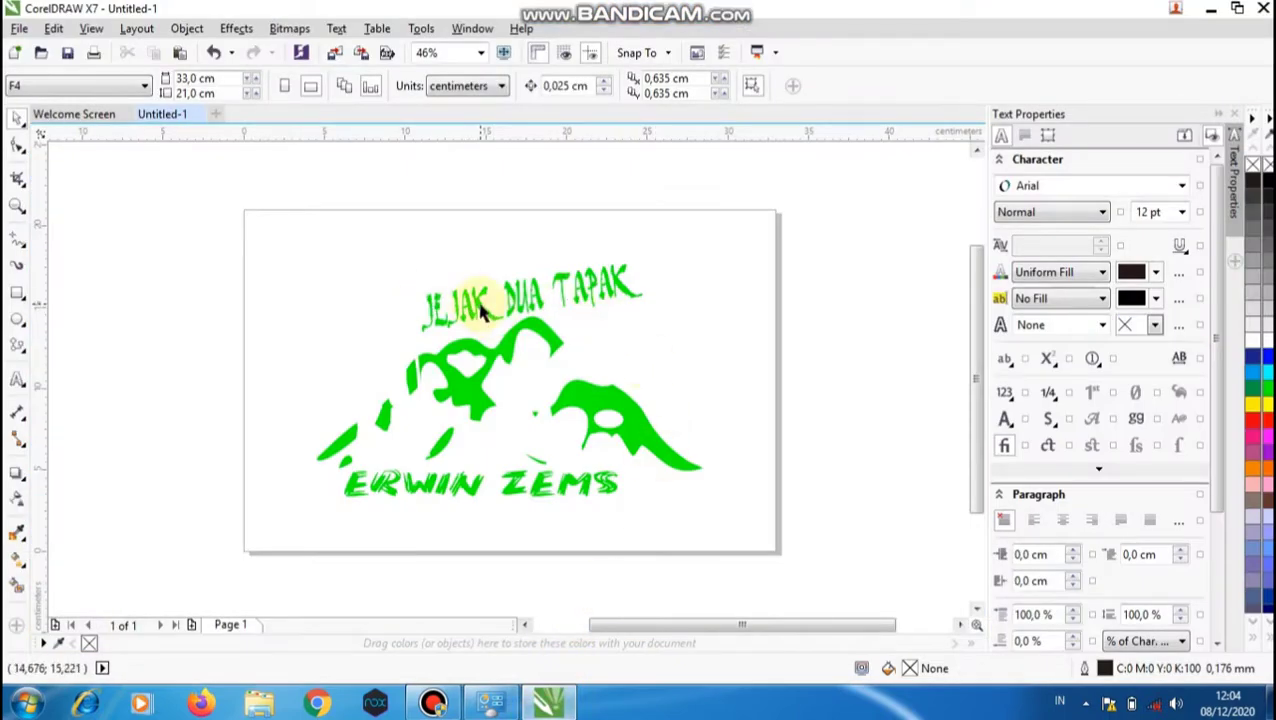
{"action": "left_click", "coordinate": [15, 292]}
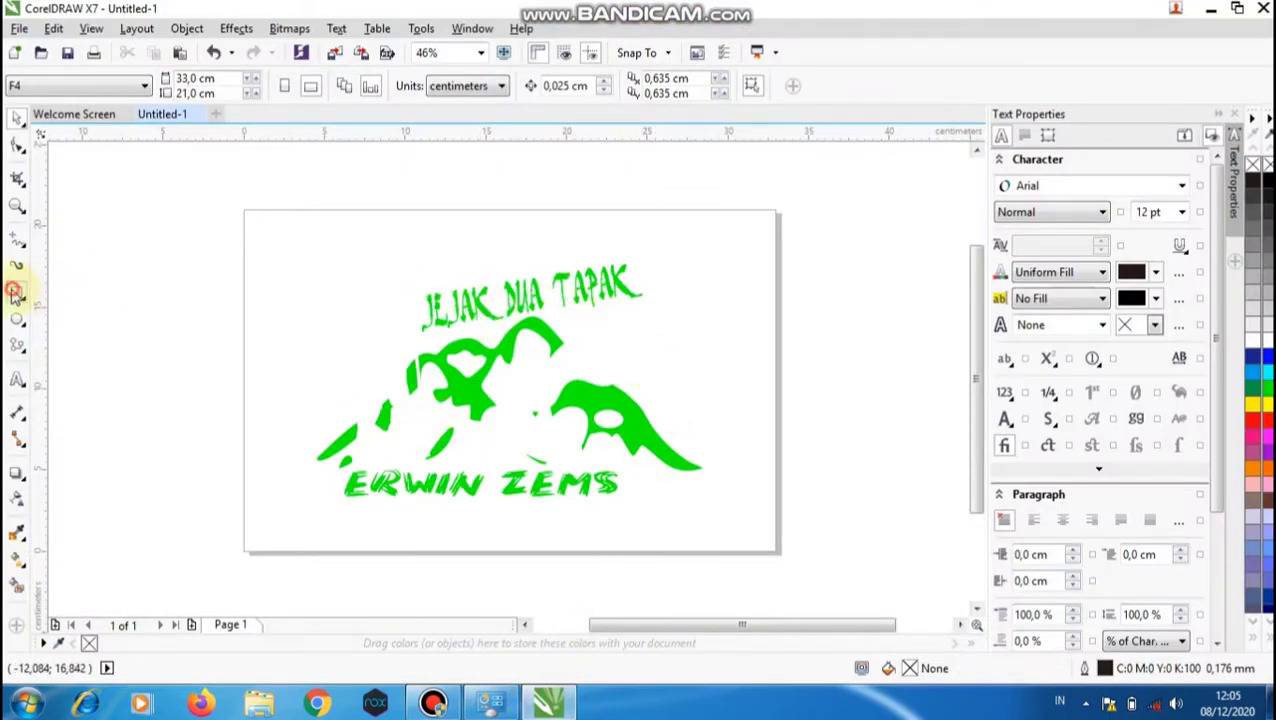
{"action": "left_click_drag", "start_coordinate": [242, 210], "coordinate": [781, 551]}
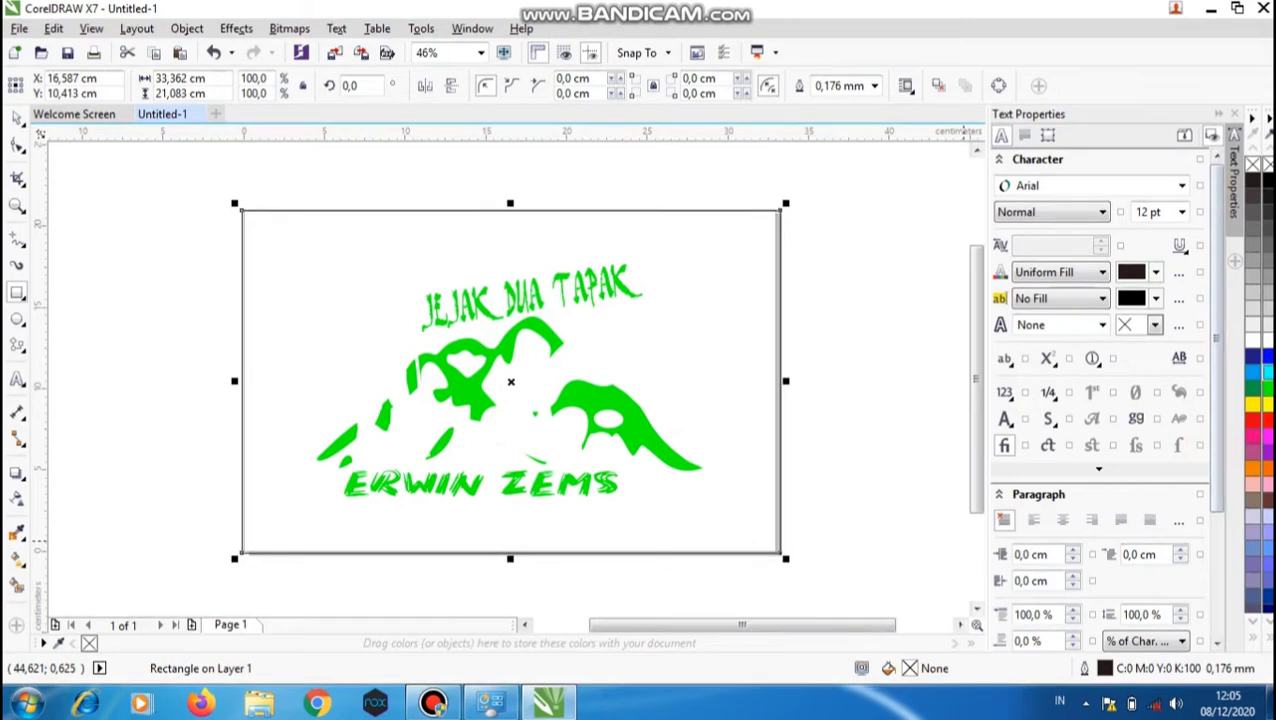
Fill the page-size rectangle with cyan and lock it as the background
{"action": "left_click", "coordinate": [1252, 385]}
{"action": "left_click", "coordinate": [17, 118]}
{"action": "left_click", "coordinate": [155, 235]}
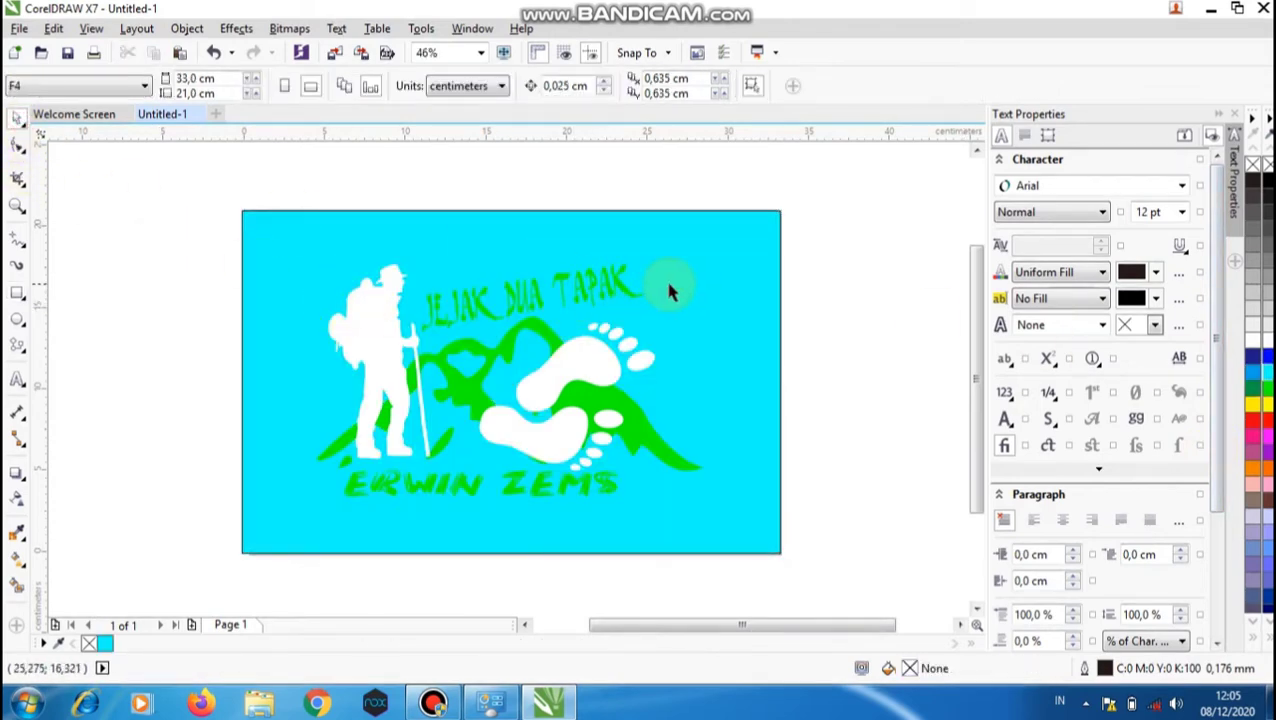
{"action": "right_click", "coordinate": [770, 305]}
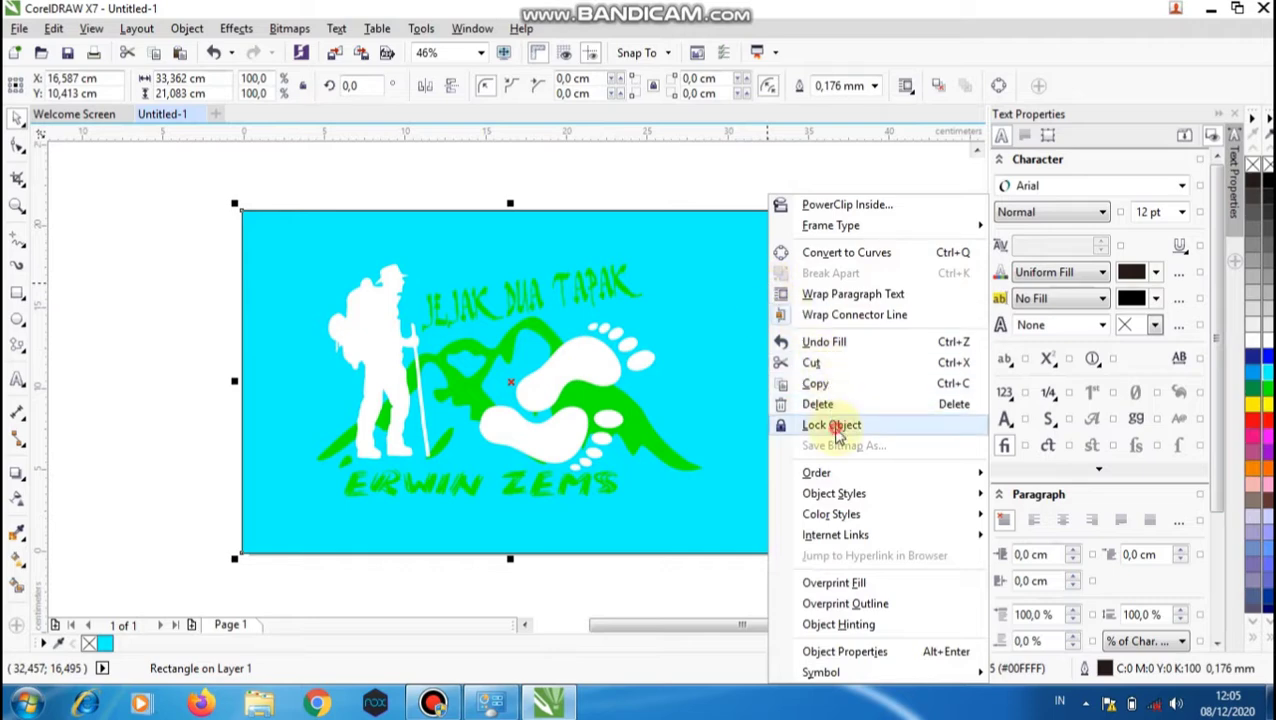
{"action": "left_click", "coordinate": [825, 424]}
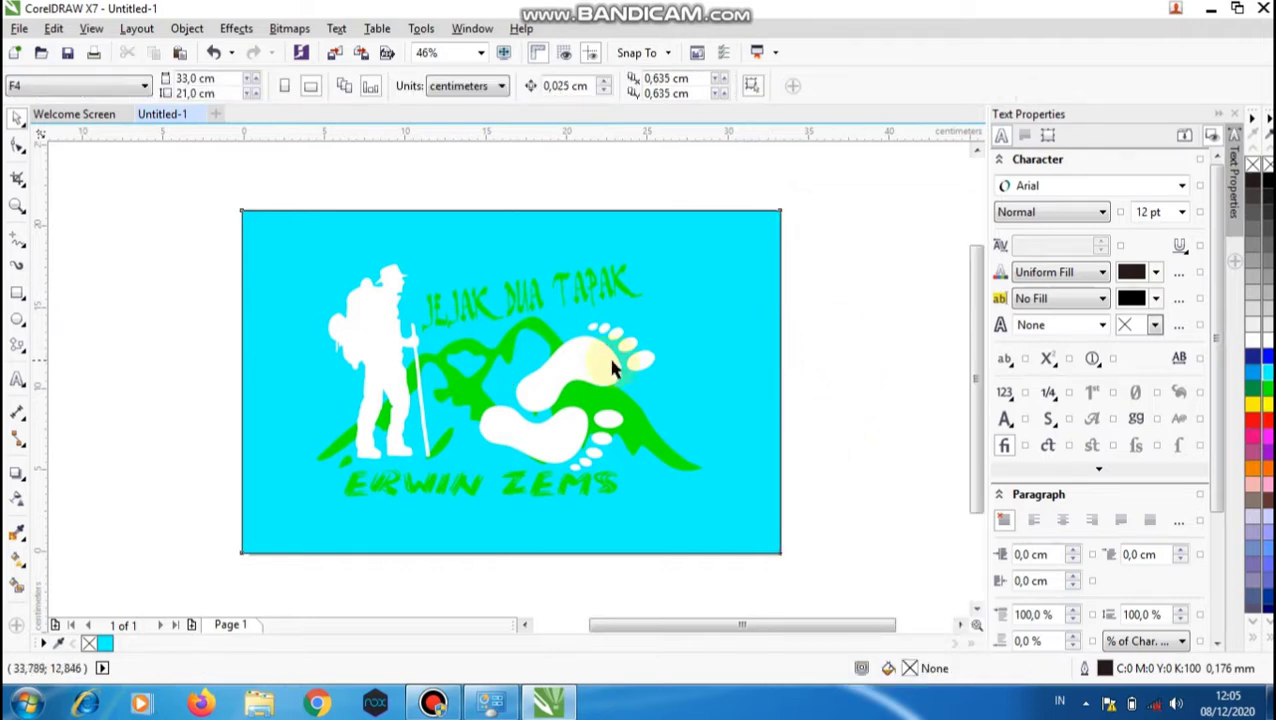
Draw a crosshair-circle registration mark above the title text and set its size to 1 × 1 cm
{"action": "left_click", "coordinate": [17, 346]}
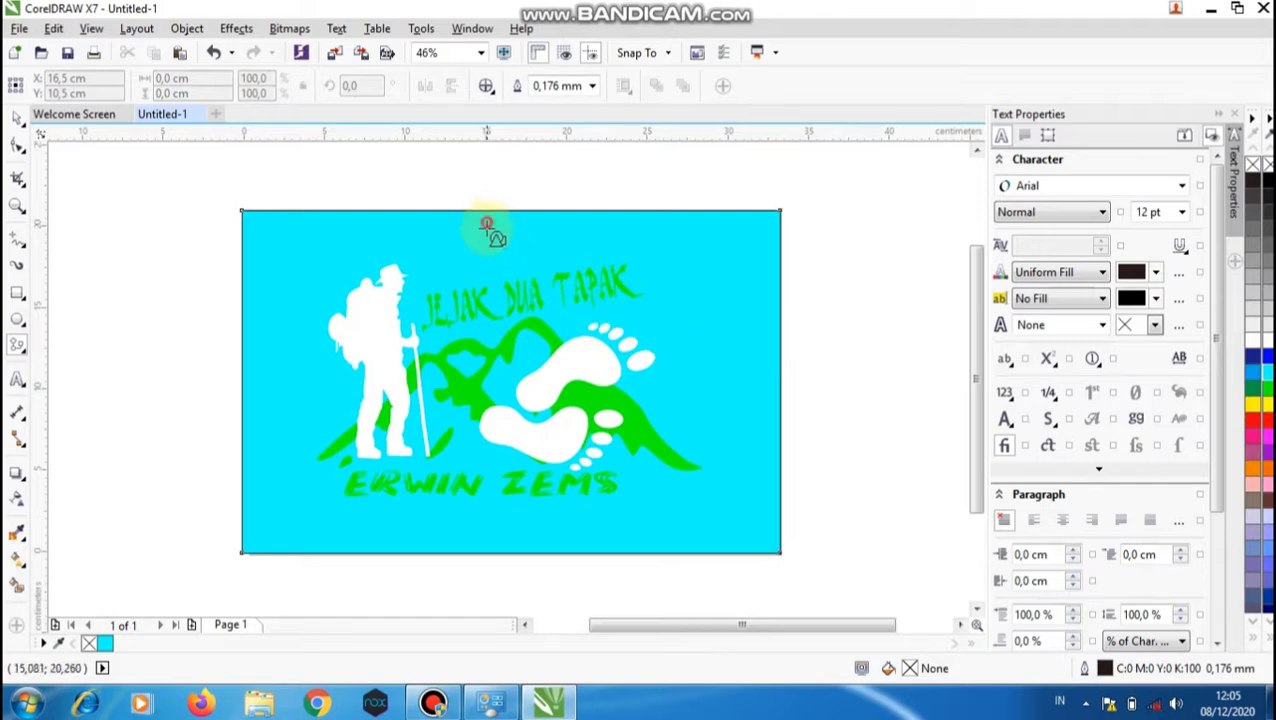
{"action": "left_click_drag", "start_coordinate": [479, 213], "coordinate": [534, 265]}
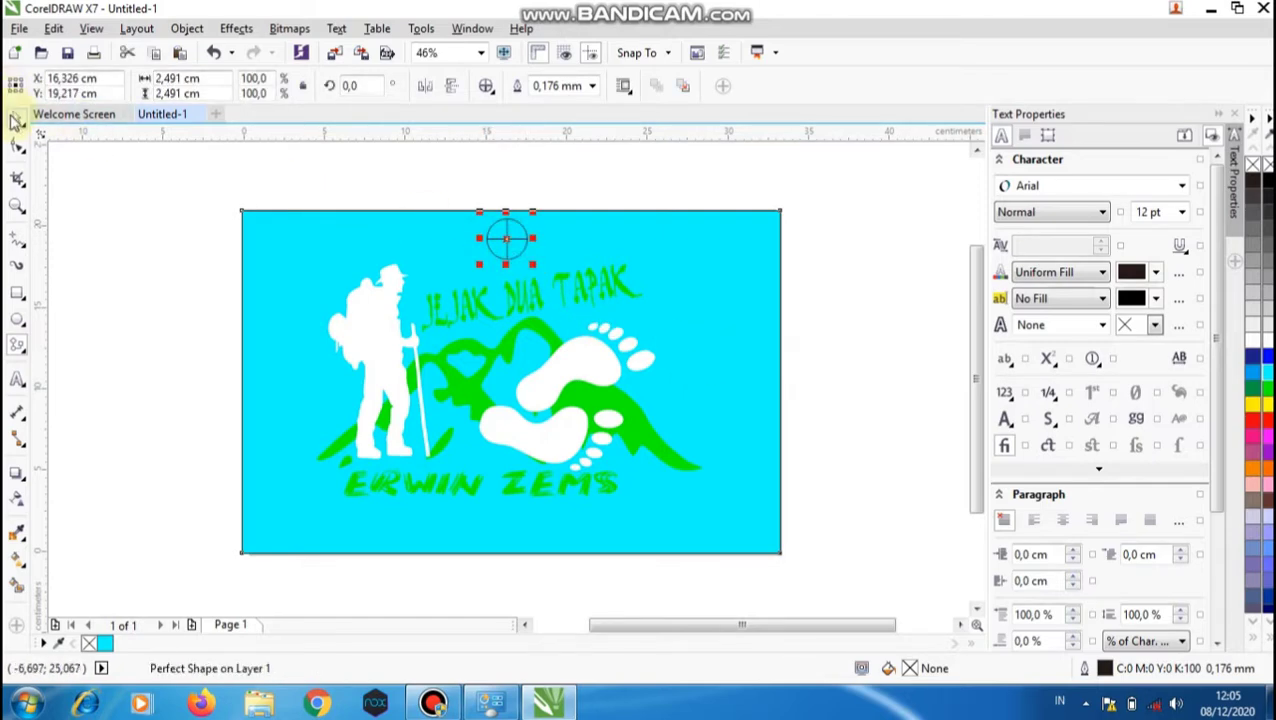
{"action": "double_click", "coordinate": [178, 78]}
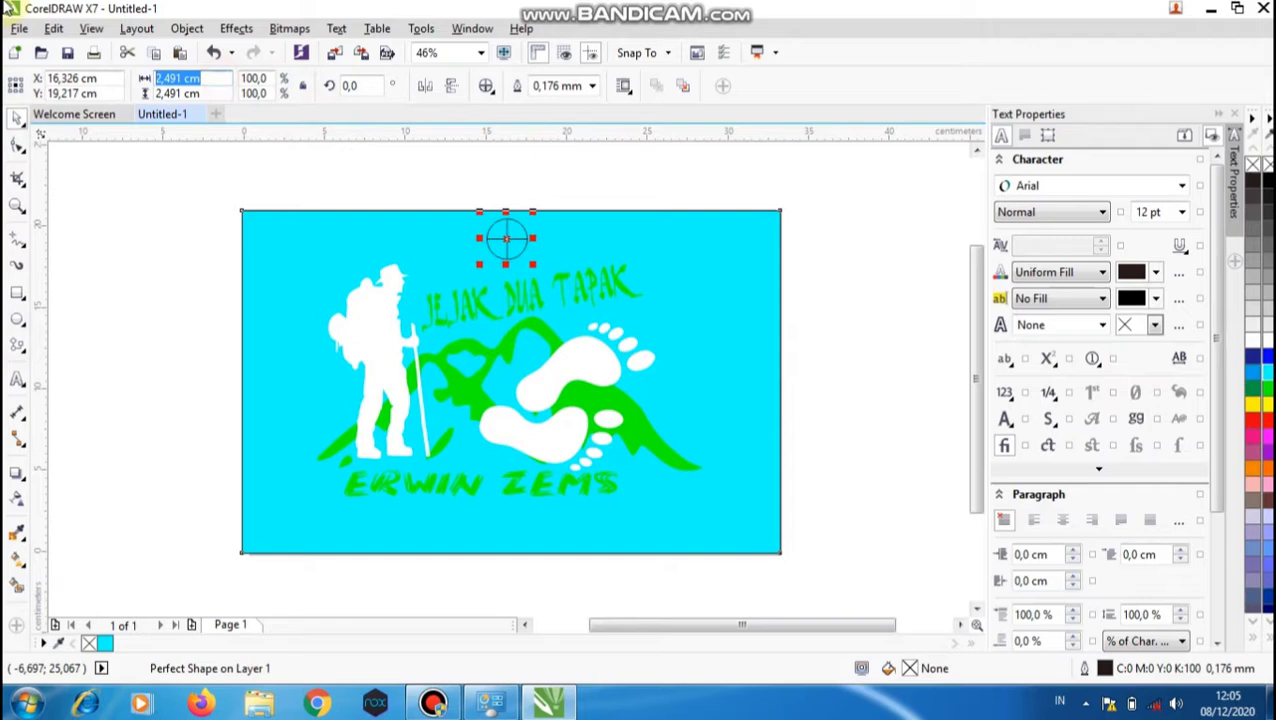
{"action": "type", "text": "1"}
{"action": "key", "text": "Return"}
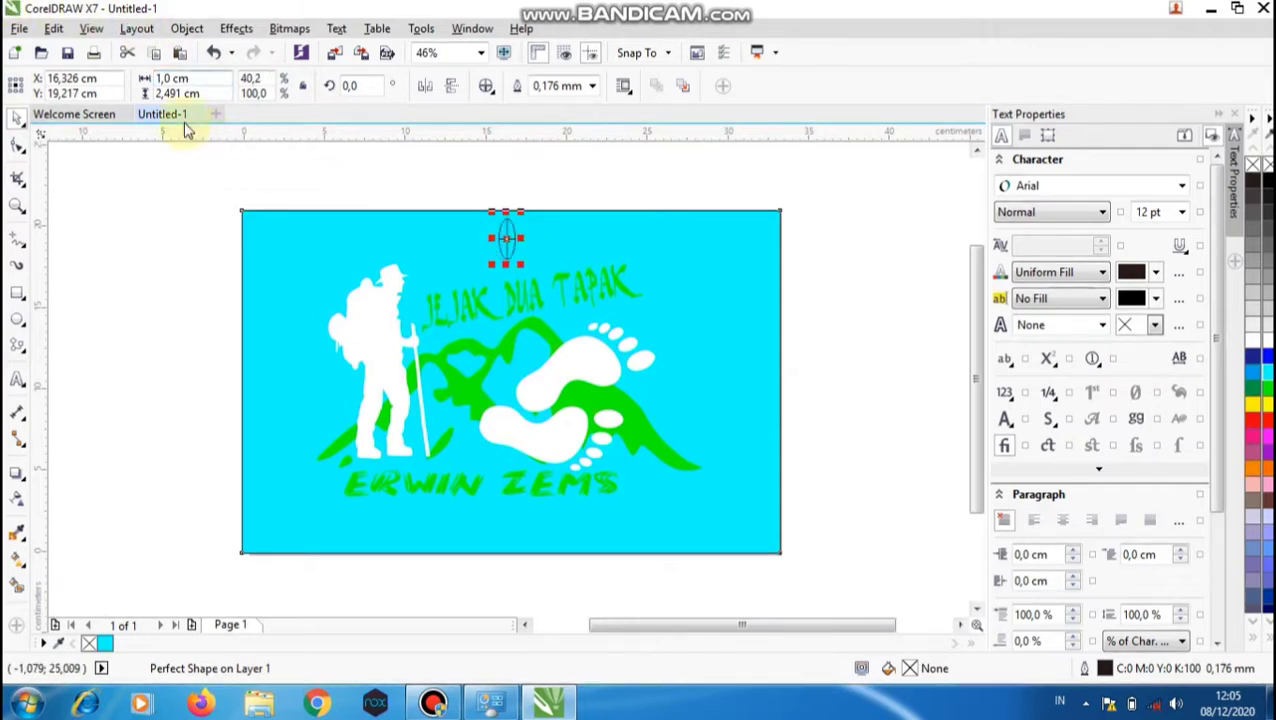
{"action": "double_click", "coordinate": [210, 93]}
{"action": "type", "text": "1"}
{"action": "key", "text": "Return"}
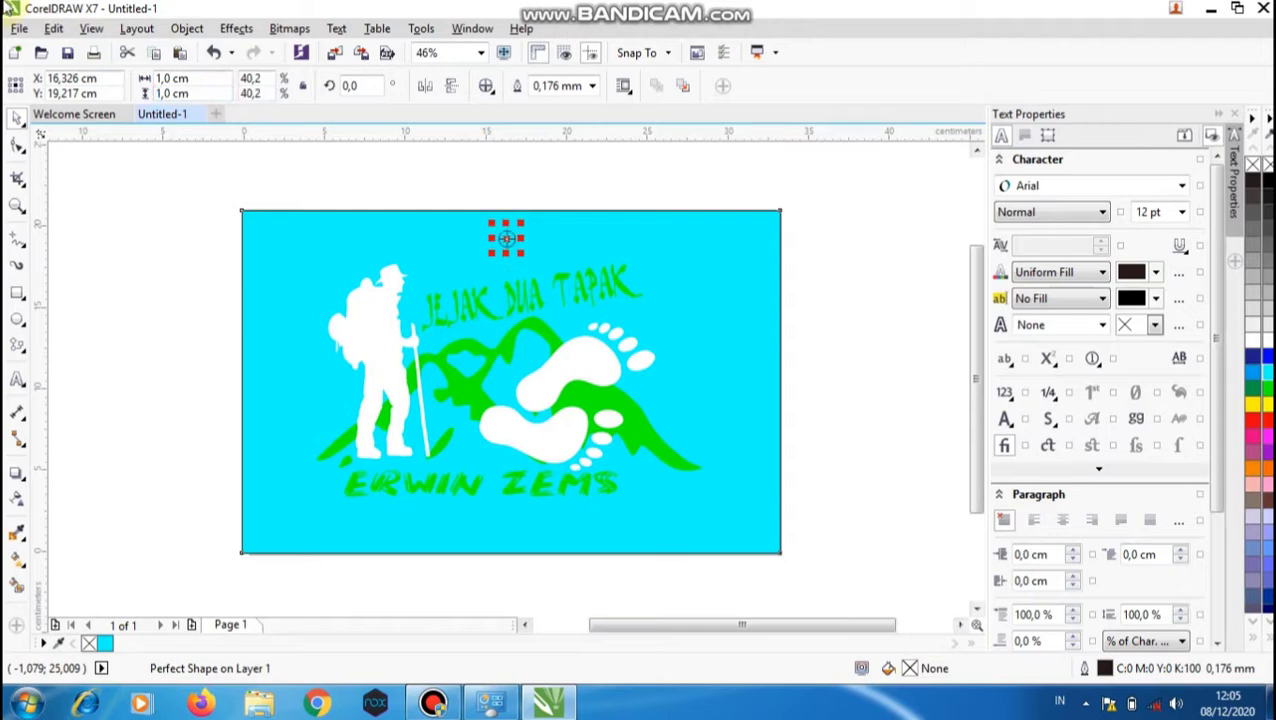
{"action": "left_click", "coordinate": [195, 178]}
Draw a helper rectangle about 11.3 cm wide above the JEJAK DUA TAPAK text and set its height to 1.5 cm
{"action": "left_click", "coordinate": [17, 293]}
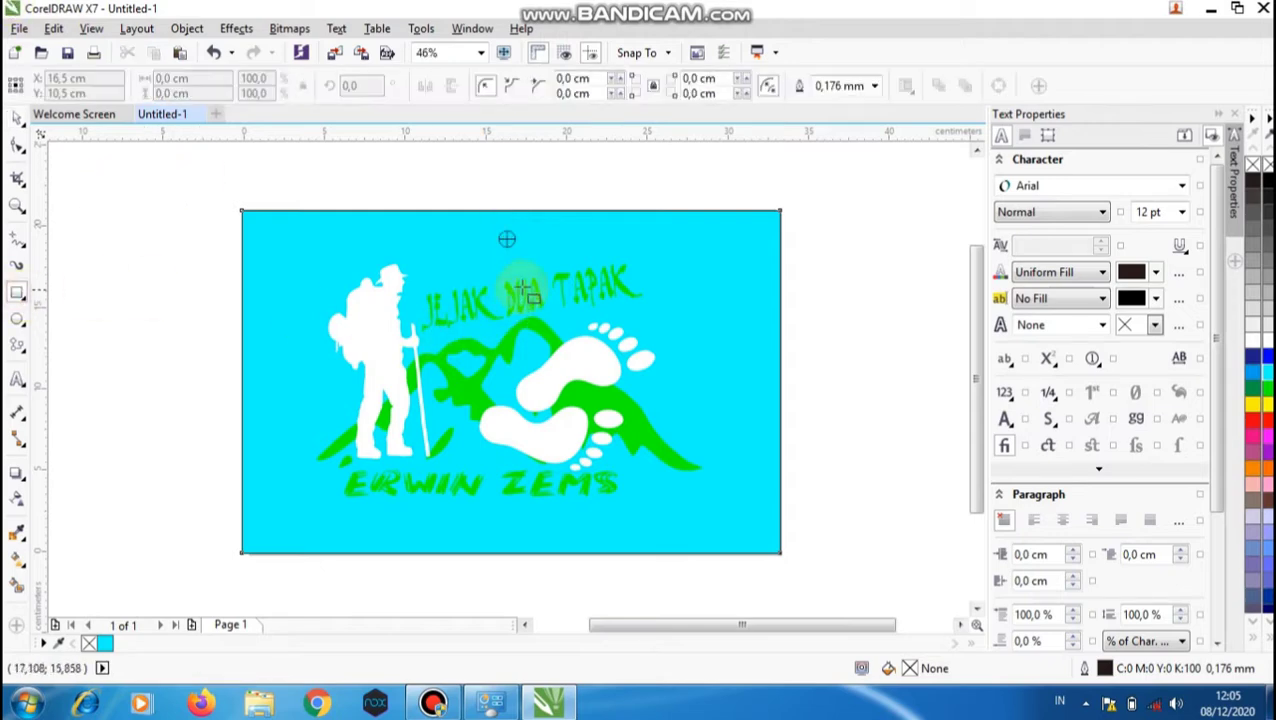
{"action": "scroll", "coordinate": [519, 294], "scroll_direction": "up", "scroll_amount": 2}
{"action": "left_click_drag", "start_coordinate": [230, 245], "coordinate": [633, 187]}
{"action": "left_click", "coordinate": [175, 93]}
{"action": "type", "text": "1"}
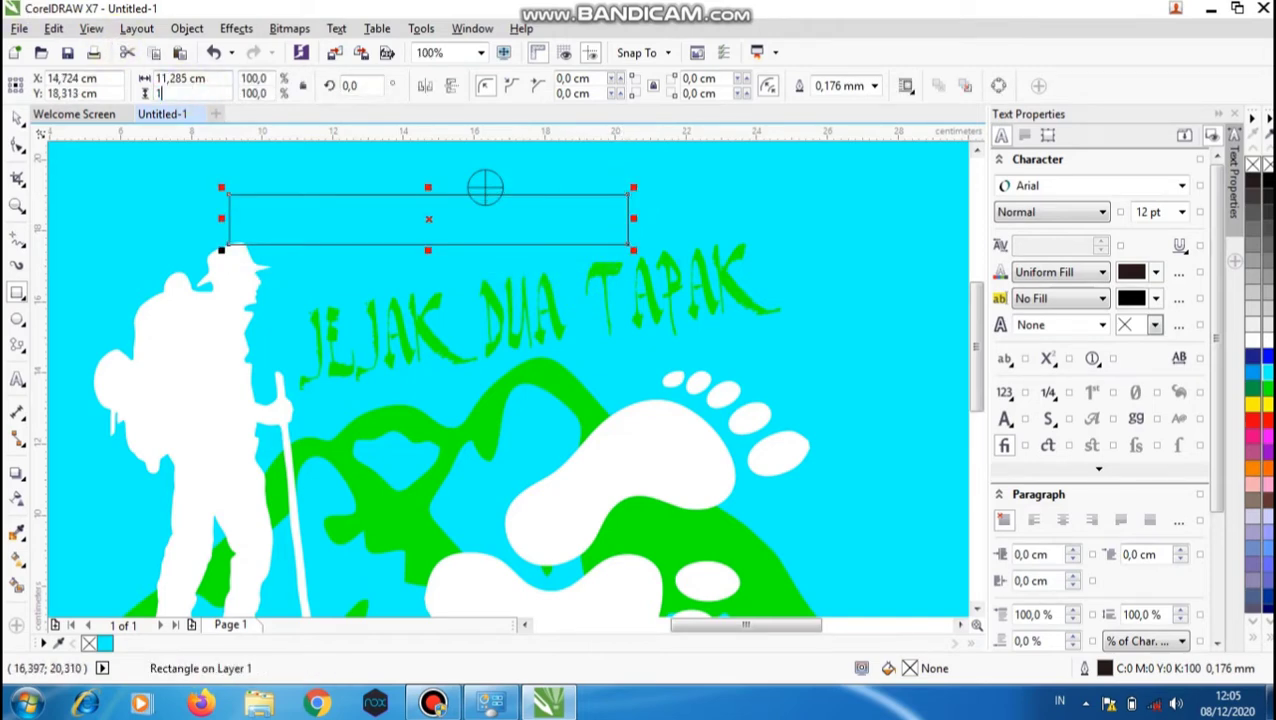
{"action": "type", "text": ",5"}
{"action": "key", "text": "Return"}
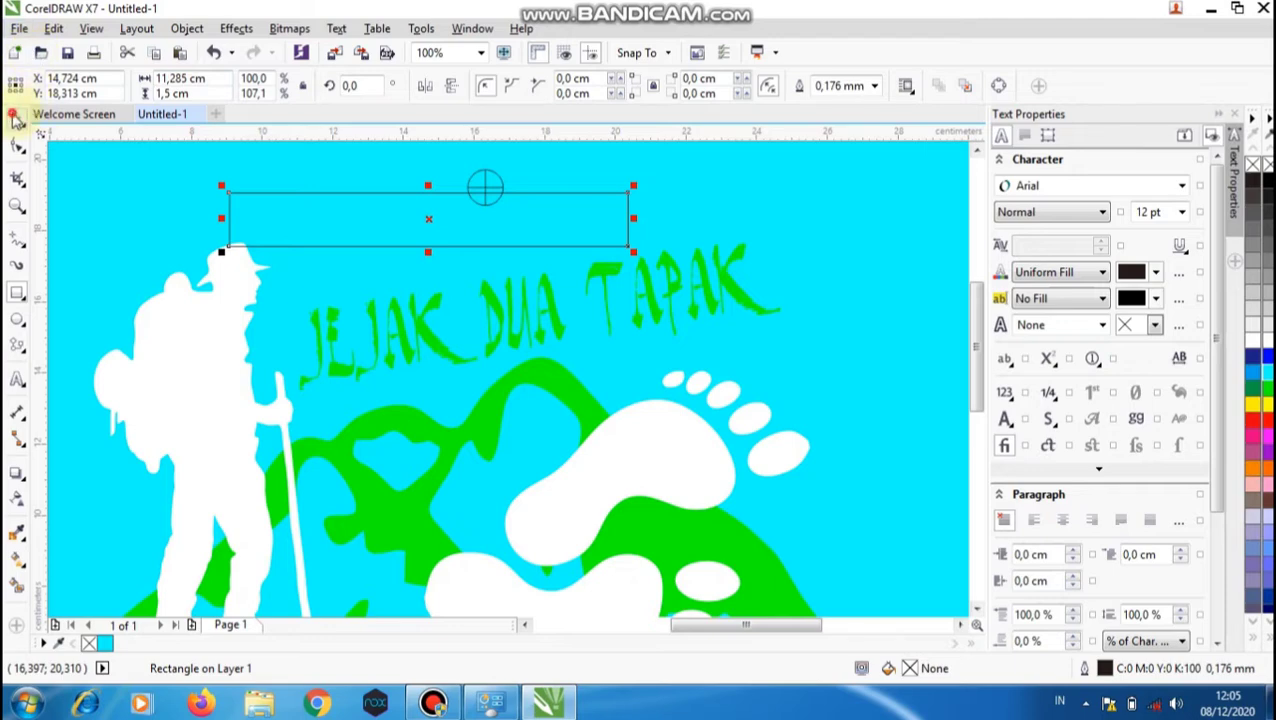
Nudge the helper rectangle down and to the right so its lower edge sits just above the title lettering
{"action": "key", "text": "Down"}
{"action": "key", "text": "Down"}
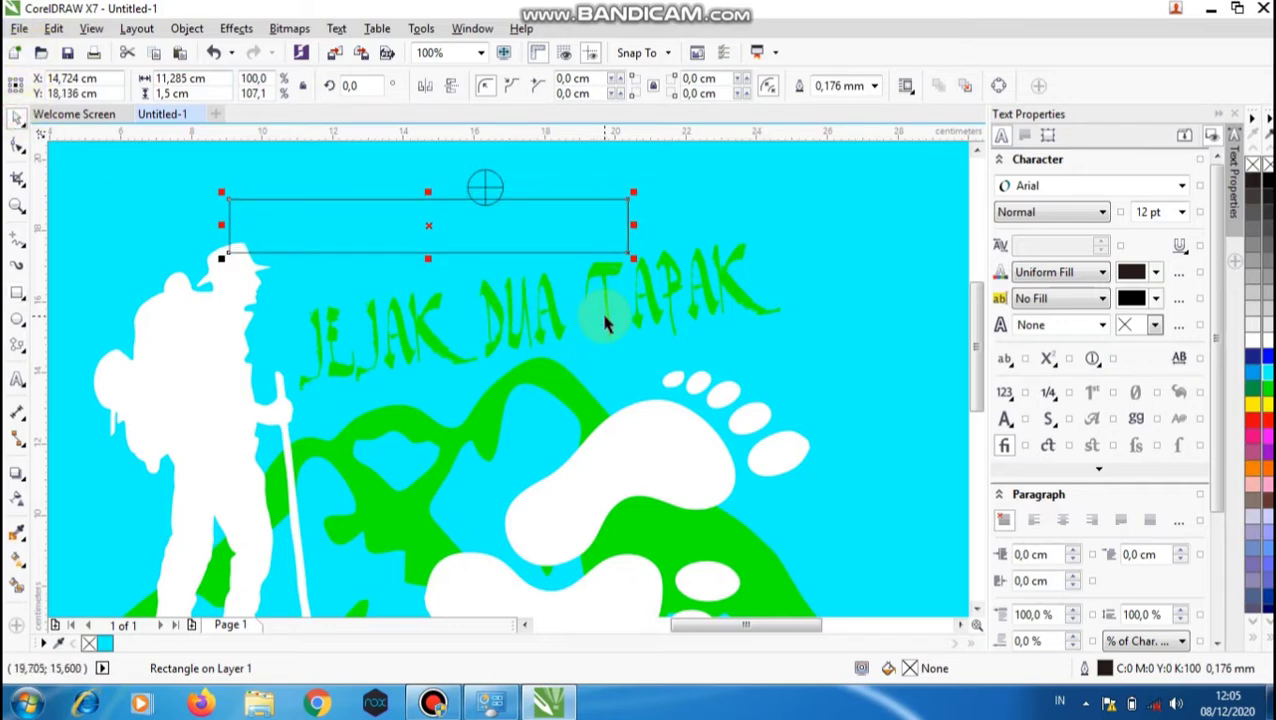
{"action": "key", "text": "Down"}
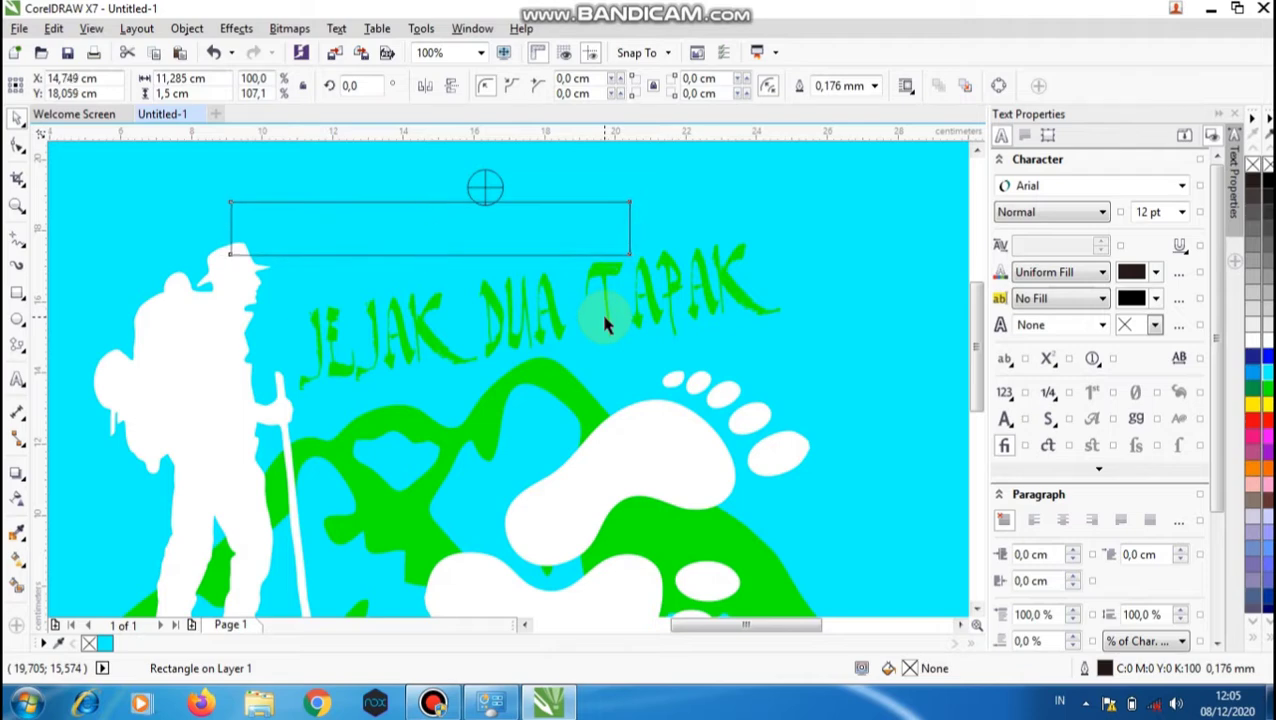
{"action": "key", "text": "Right"}
{"action": "key", "text": "Right"}
{"action": "key", "text": "Right"}
{"action": "key", "text": "Right"}
{"action": "key", "text": "Right"}
{"action": "key", "text": "Right"}
Move the registration mark onto the helper rectangle's top edge and place a copy of it below the bottom line of text
{"action": "left_click", "coordinate": [487, 188]}
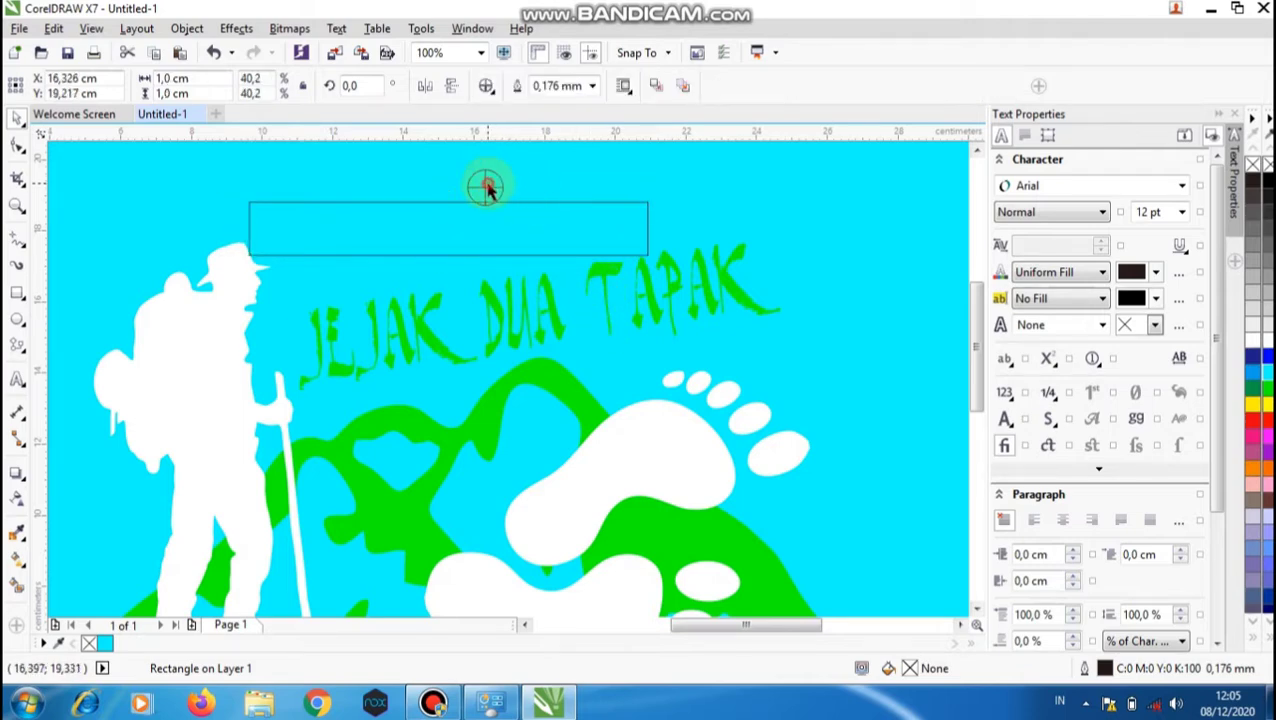
{"action": "left_click_drag", "start_coordinate": [487, 188], "coordinate": [485, 206]}
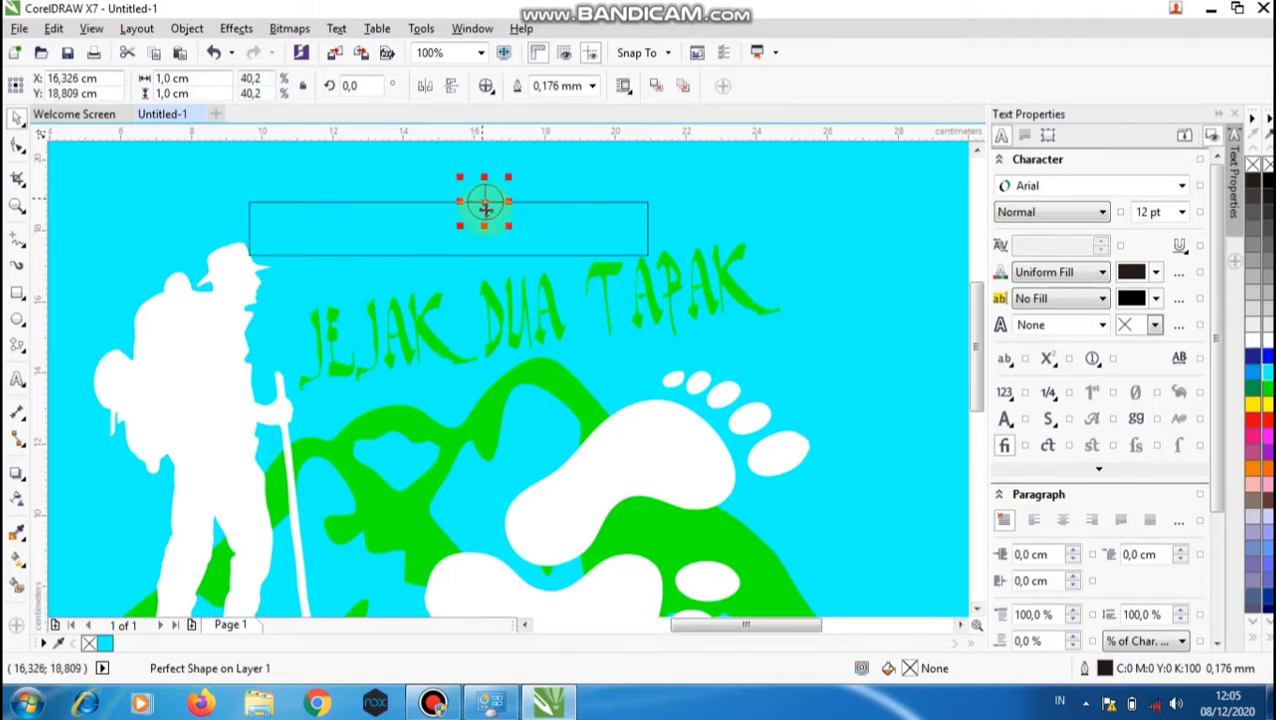
{"action": "scroll", "coordinate": [525, 234], "scroll_direction": "down", "scroll_amount": 2}
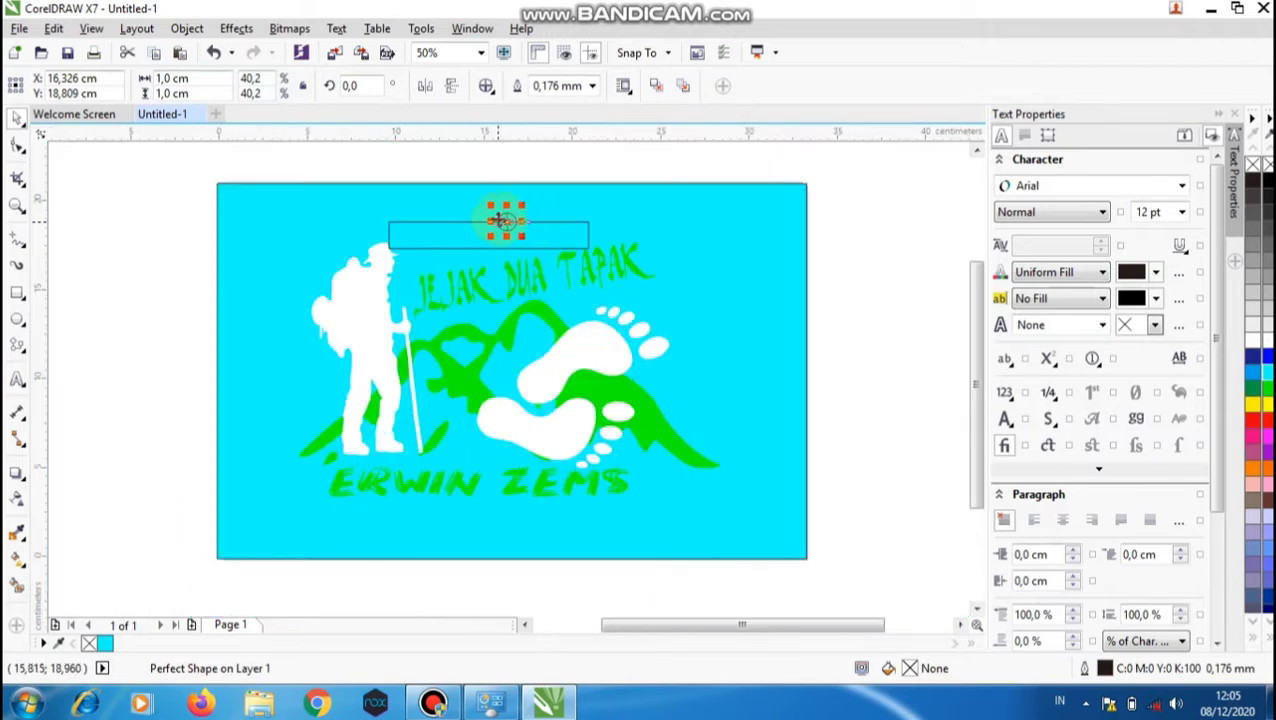
{"action": "key", "text": "Escape"}
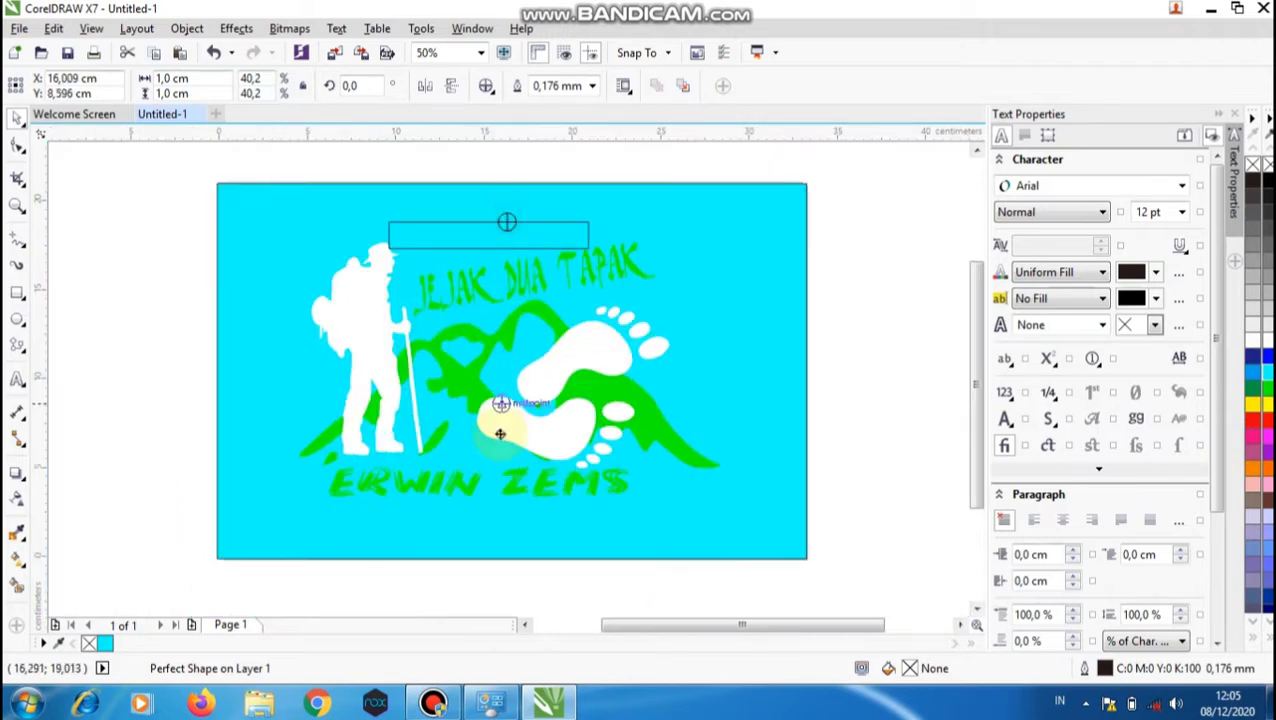
{"action": "left_click", "coordinate": [493, 521]}
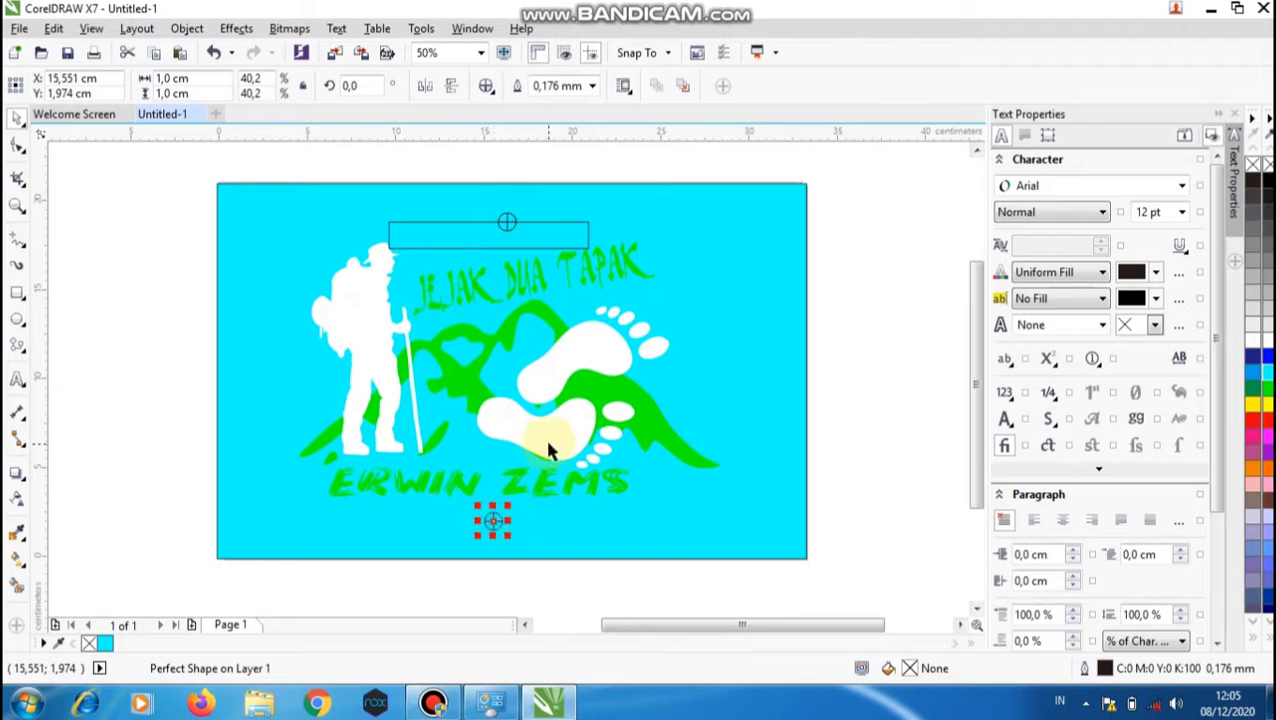
Center the lower and upper registration marks horizontally on the artwork group
{"action": "left_click", "coordinate": [538, 445], "text": "shift"}
{"action": "left_click", "coordinate": [893, 388]}
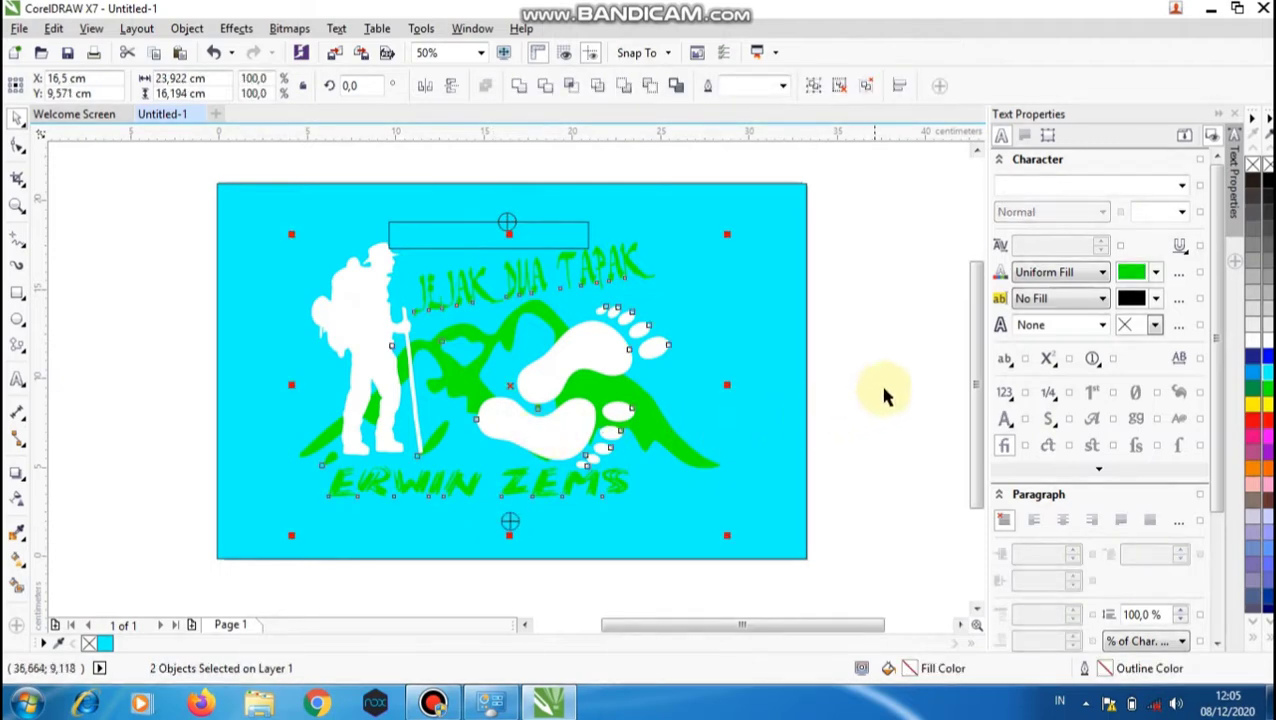
{"action": "left_click", "coordinate": [507, 221]}
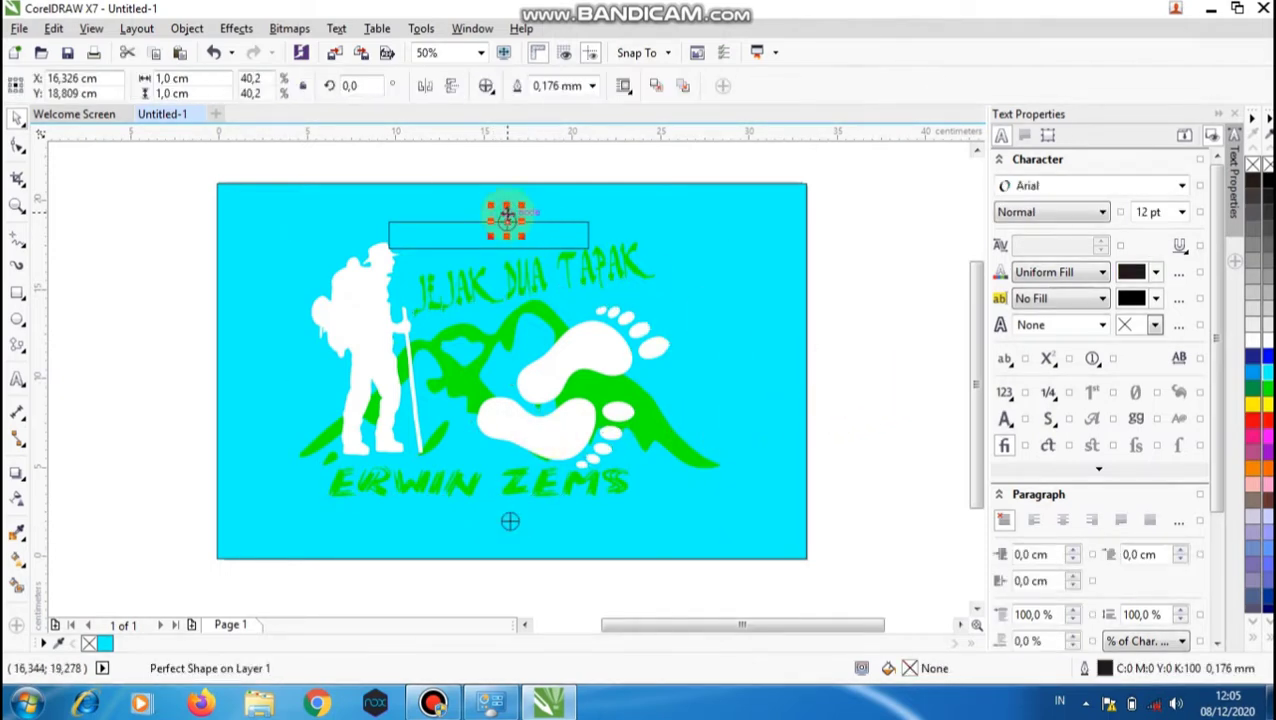
{"action": "left_click", "coordinate": [570, 335], "text": "shift"}
Delete the helper rectangle above the title text
{"action": "left_click", "coordinate": [588, 231]}
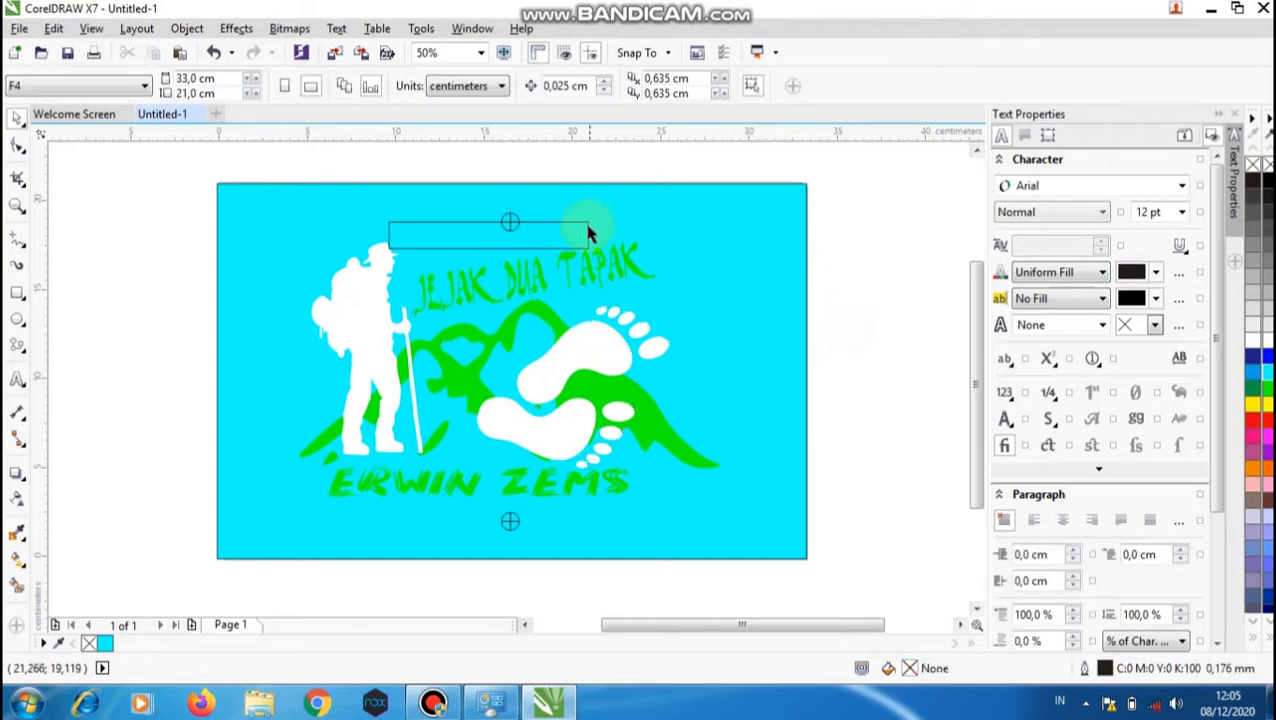
{"action": "key", "text": "Delete"}
{"action": "right_click", "coordinate": [580, 182]}
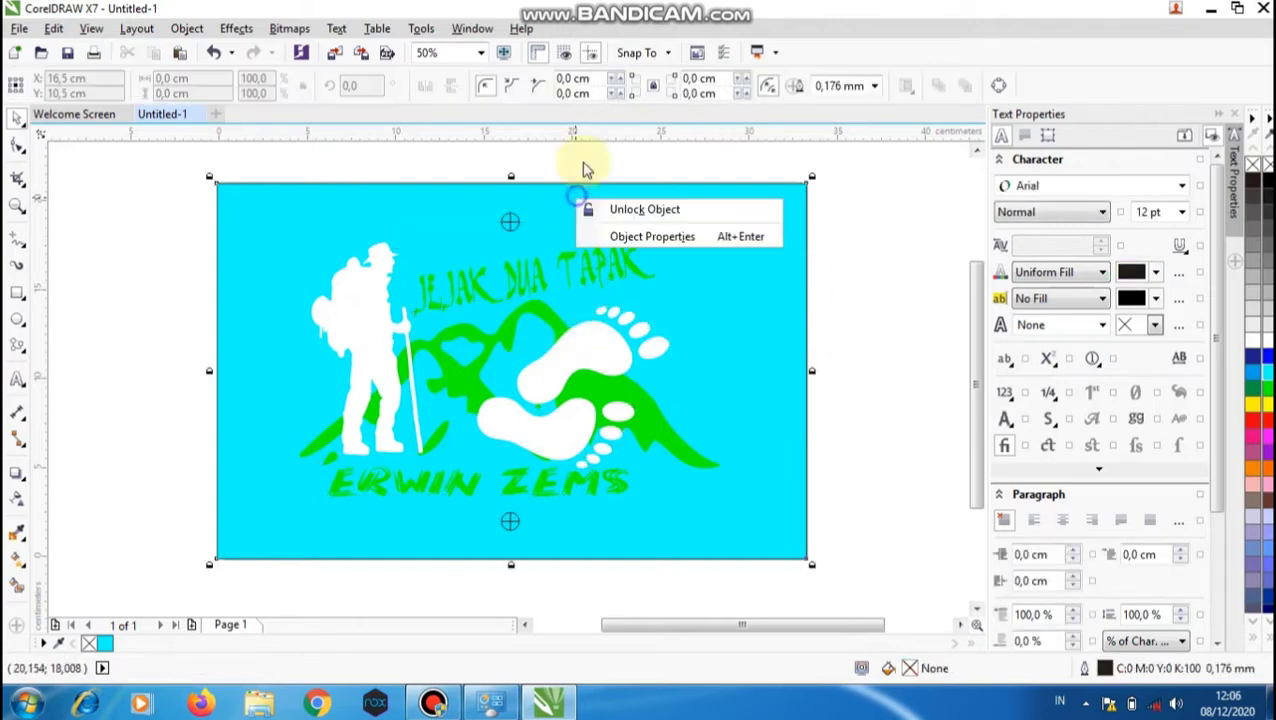
{"action": "left_click", "coordinate": [97, 262]}
{"action": "left_click", "coordinate": [118, 252]}
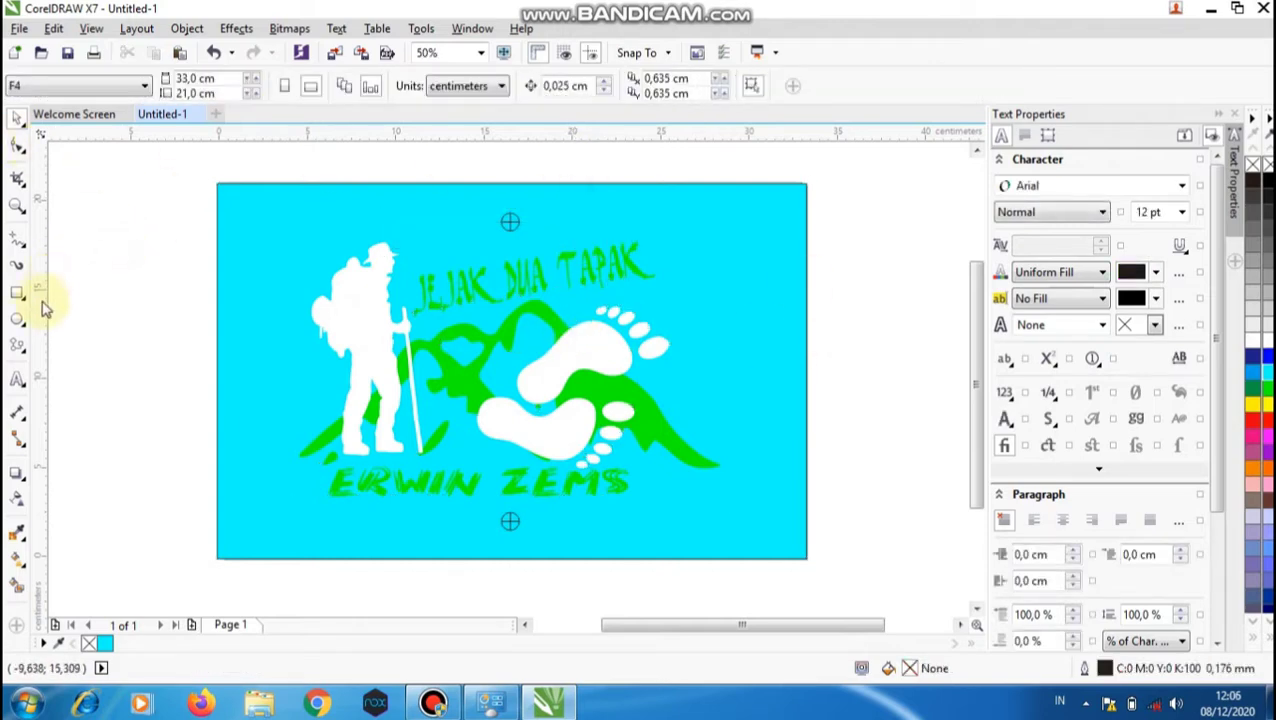
Check the vertical alignment of the two registration marks with a temporary rectangle started at the upper mark's center, and remove it
{"action": "left_click", "coordinate": [17, 292]}
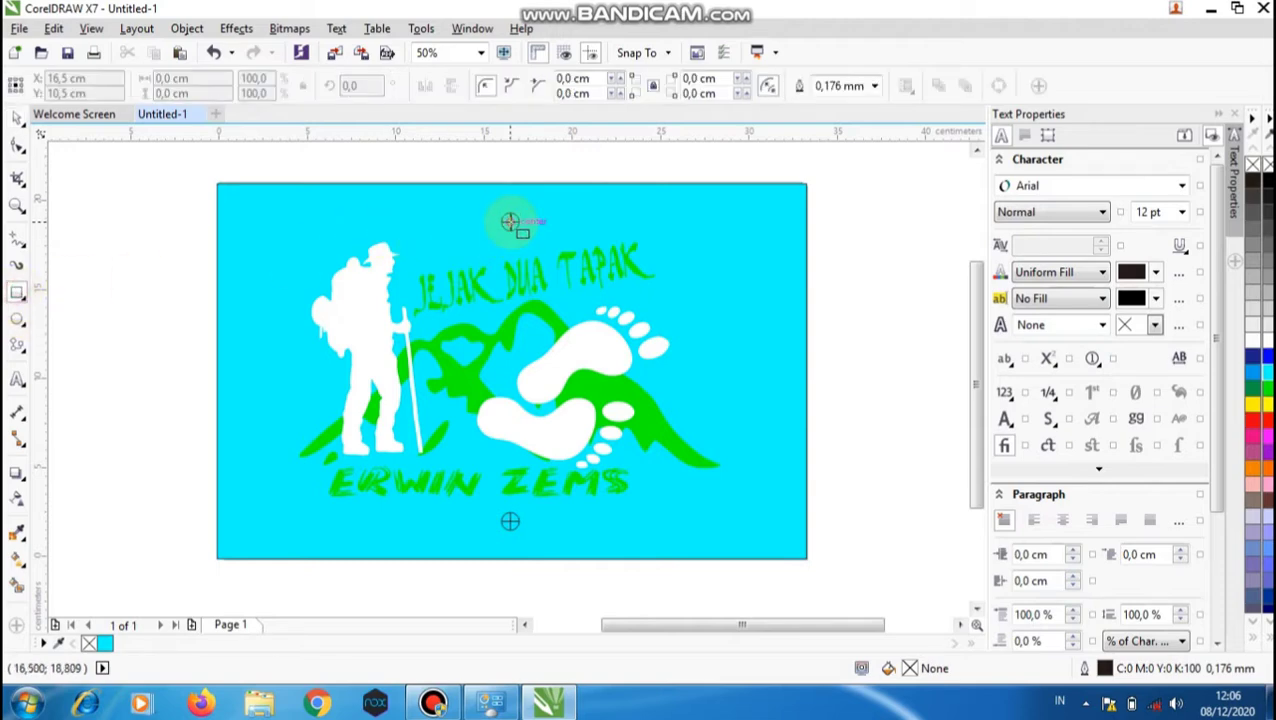
{"action": "left_click_drag", "start_coordinate": [510, 221], "coordinate": [380, 540]}
{"action": "scroll", "coordinate": [522, 493], "scroll_direction": "up", "scroll_amount": 2}
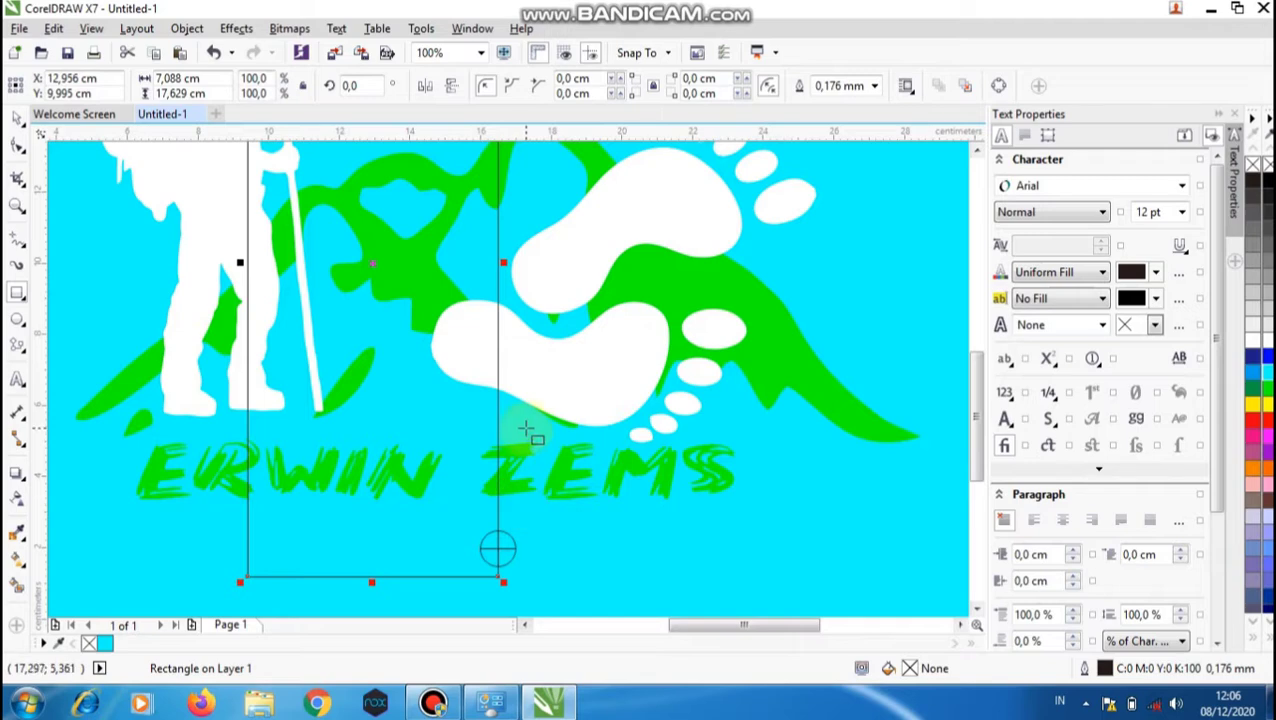
{"action": "scroll", "coordinate": [520, 440], "scroll_direction": "down", "scroll_amount": 2}
{"action": "left_click", "coordinate": [17, 117]}
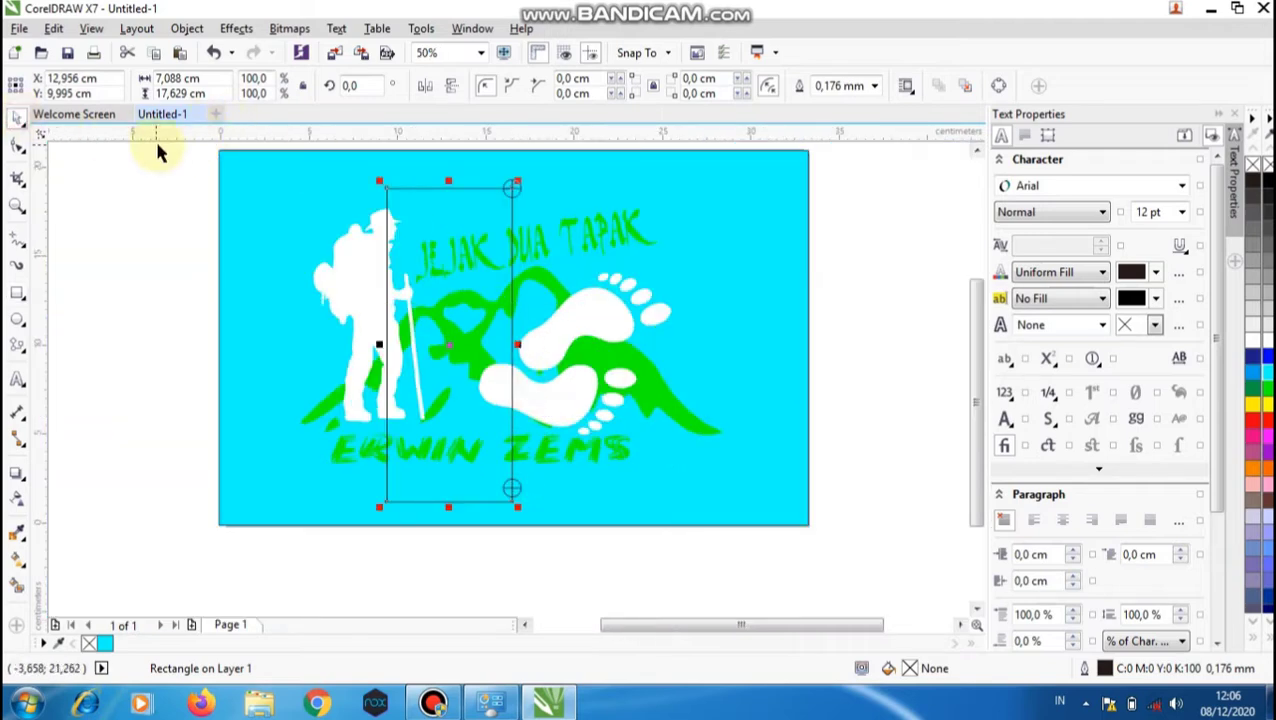
{"action": "key", "text": "Delete"}
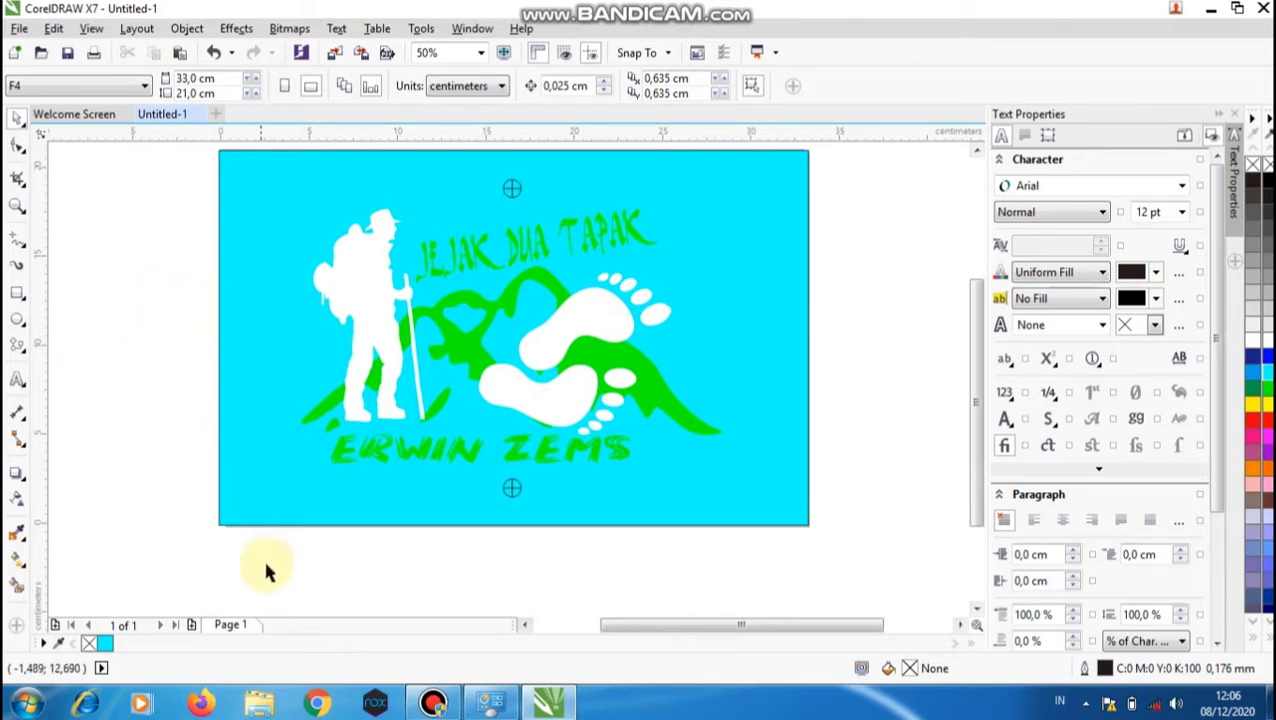
Duplicate Page 1 after itself, copying the layers and their contents
{"action": "right_click", "coordinate": [241, 630]}
{"action": "left_click", "coordinate": [177, 524]}
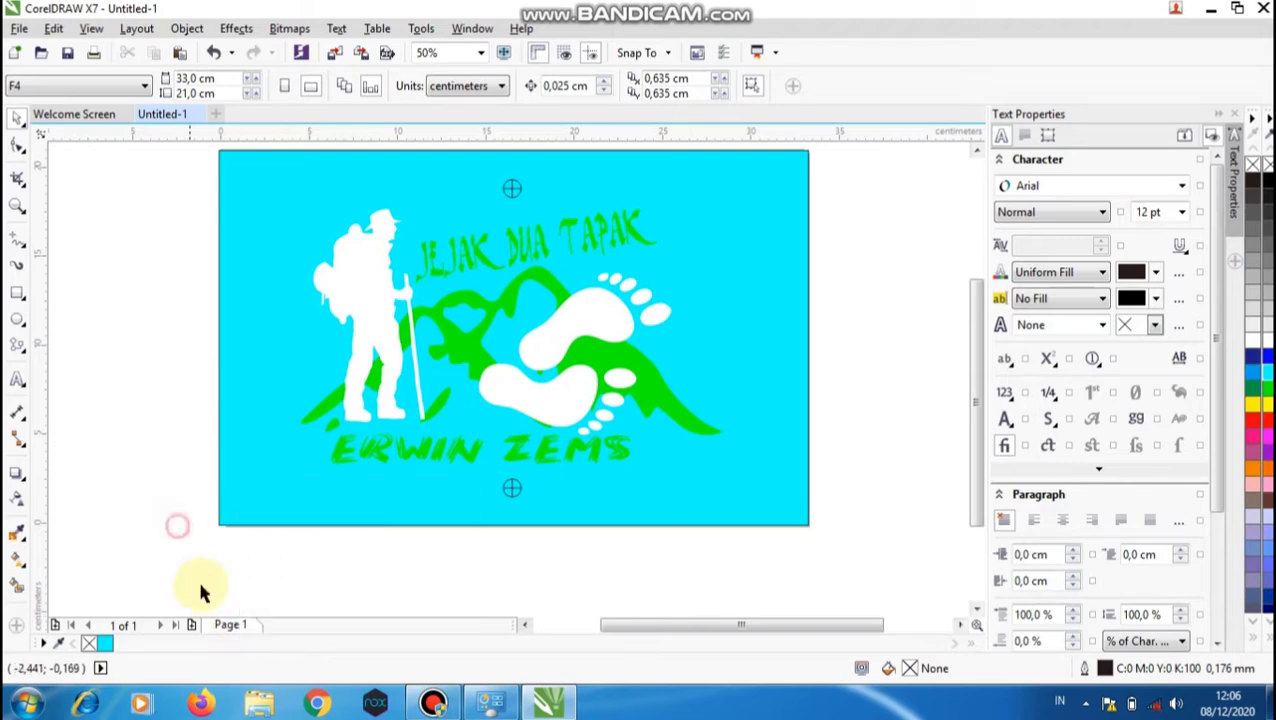
{"action": "right_click", "coordinate": [219, 628]}
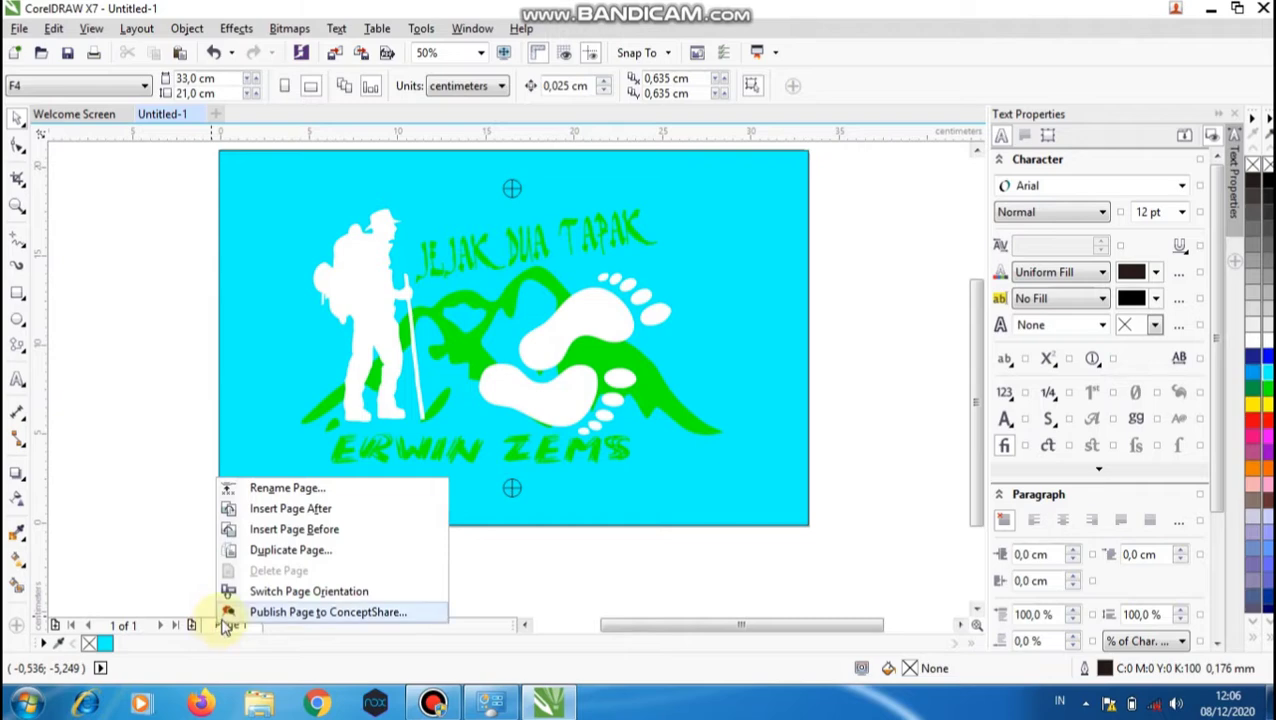
{"action": "left_click", "coordinate": [321, 553]}
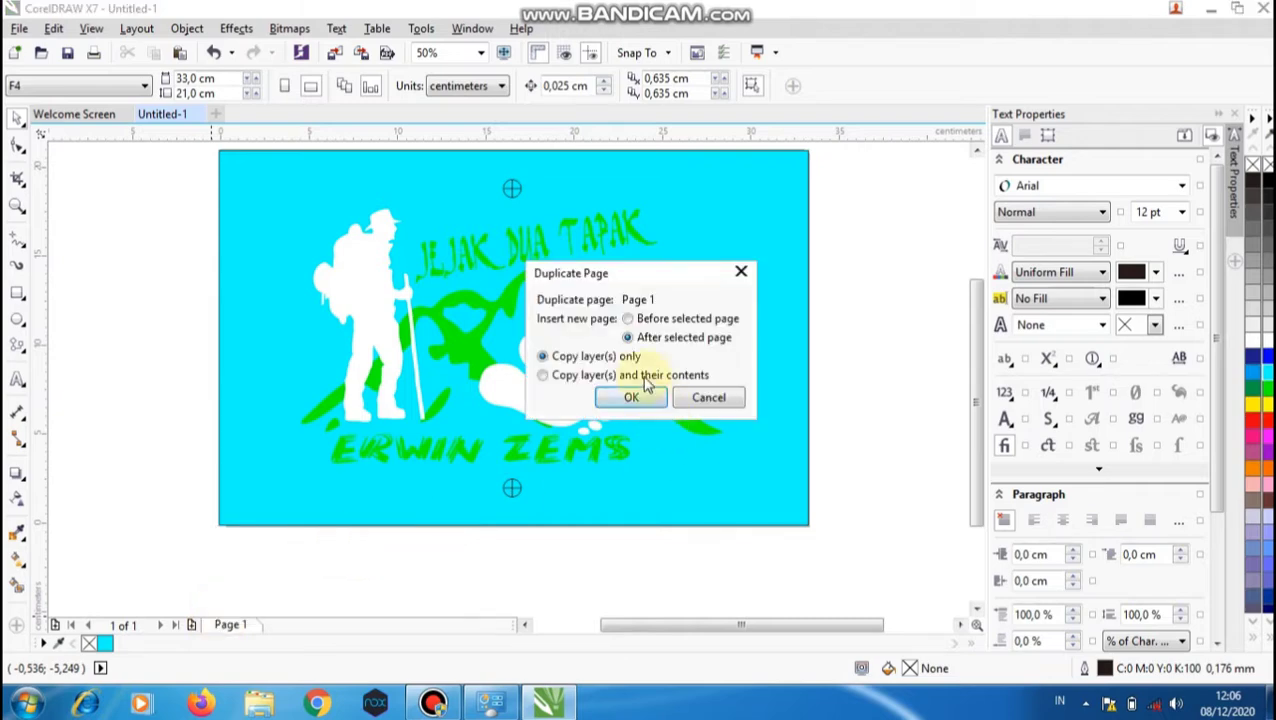
{"action": "left_click", "coordinate": [552, 375]}
{"action": "left_click", "coordinate": [624, 396]}
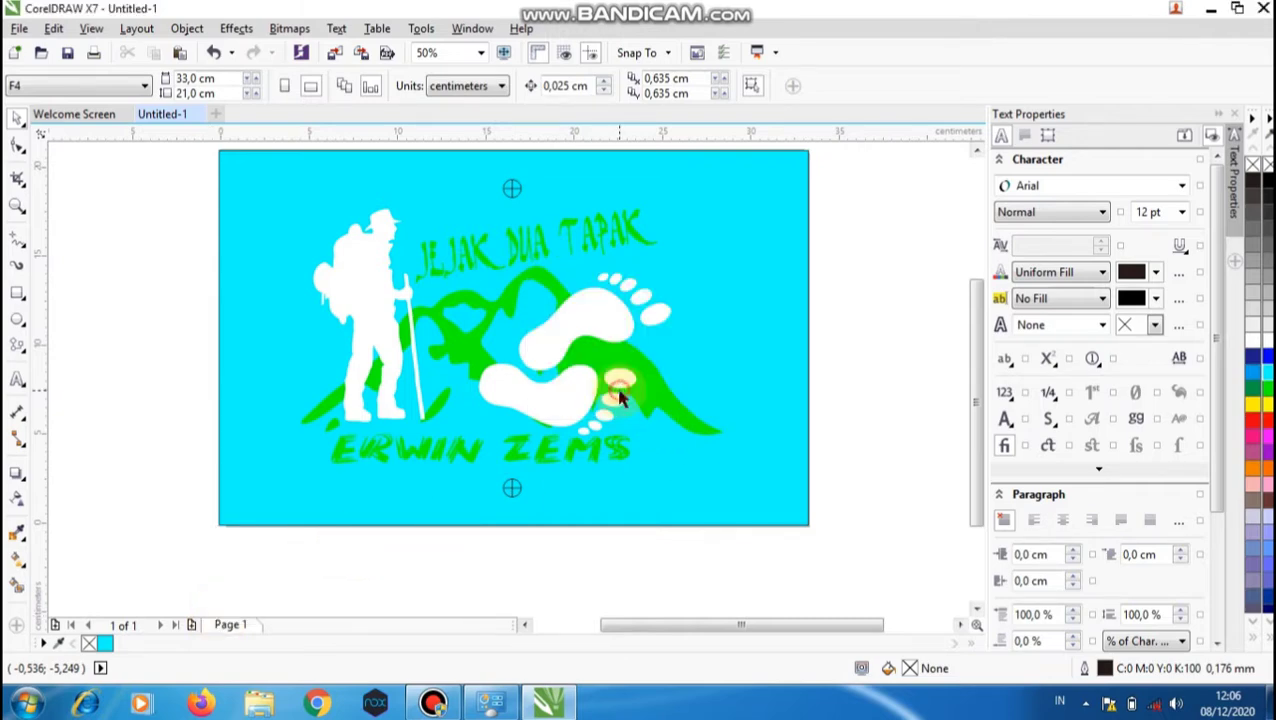
Duplicate Page 1 once more so the document gets a third page with the same artwork
{"action": "right_click", "coordinate": [236, 628]}
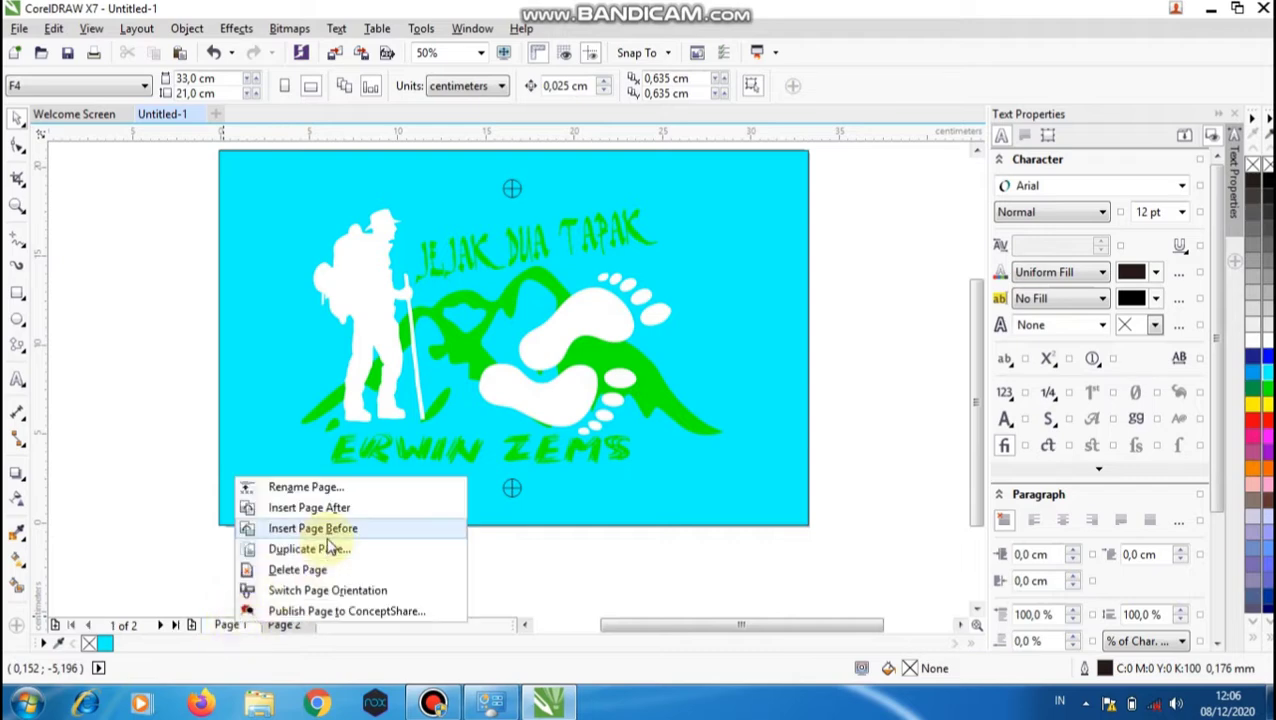
{"action": "left_click", "coordinate": [325, 551]}
{"action": "left_click", "coordinate": [628, 398]}
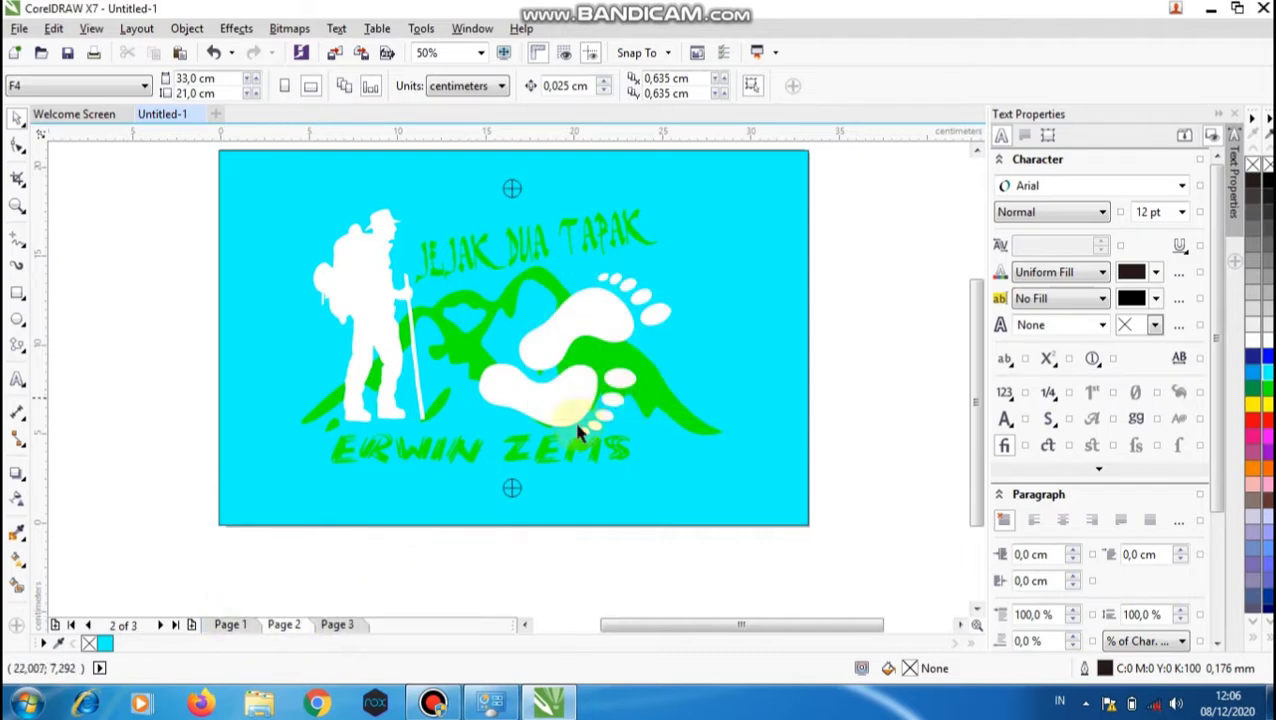
Rename Page 2 as hijau
{"action": "left_click", "coordinate": [282, 624]}
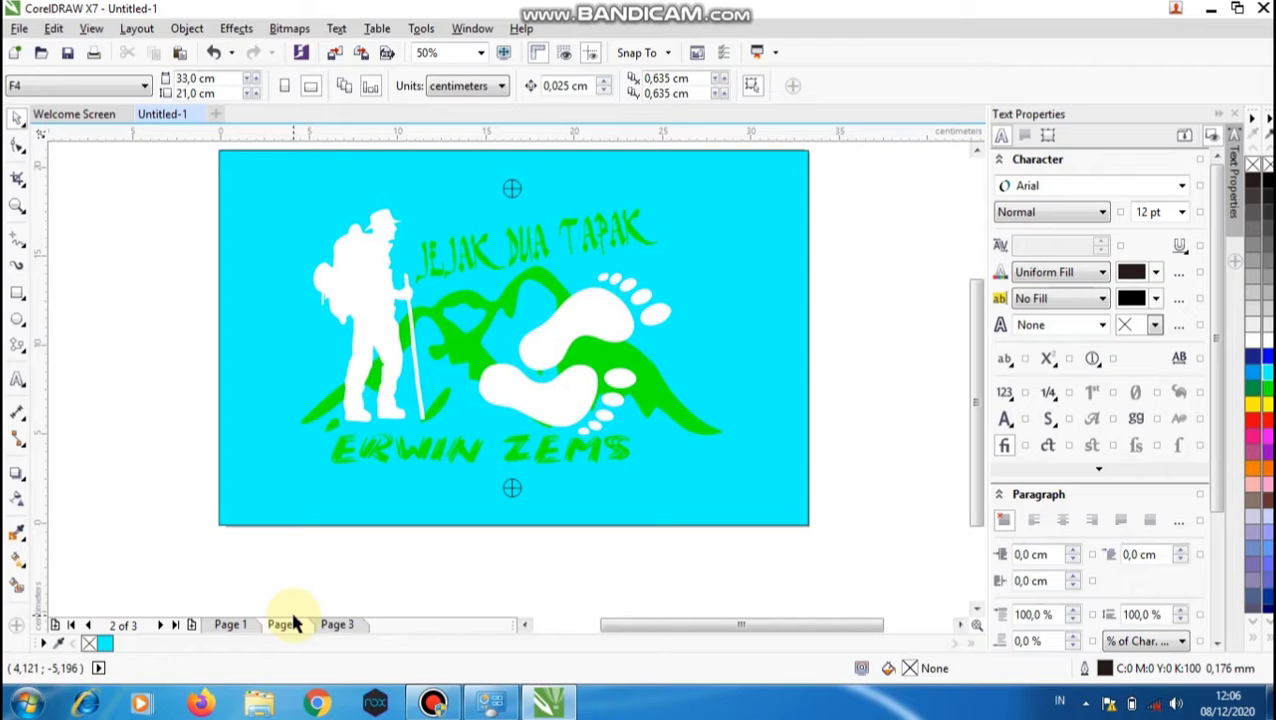
{"action": "left_click", "coordinate": [280, 625]}
{"action": "right_click", "coordinate": [282, 627]}
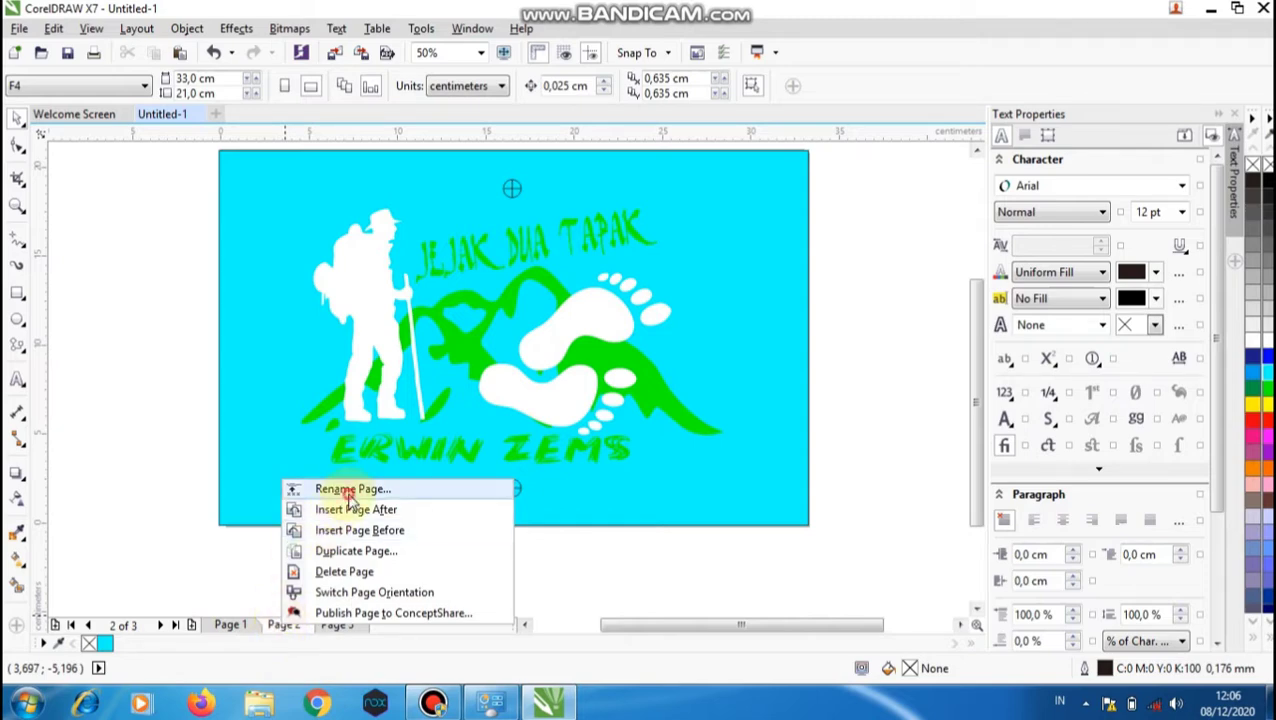
{"action": "left_click", "coordinate": [350, 489]}
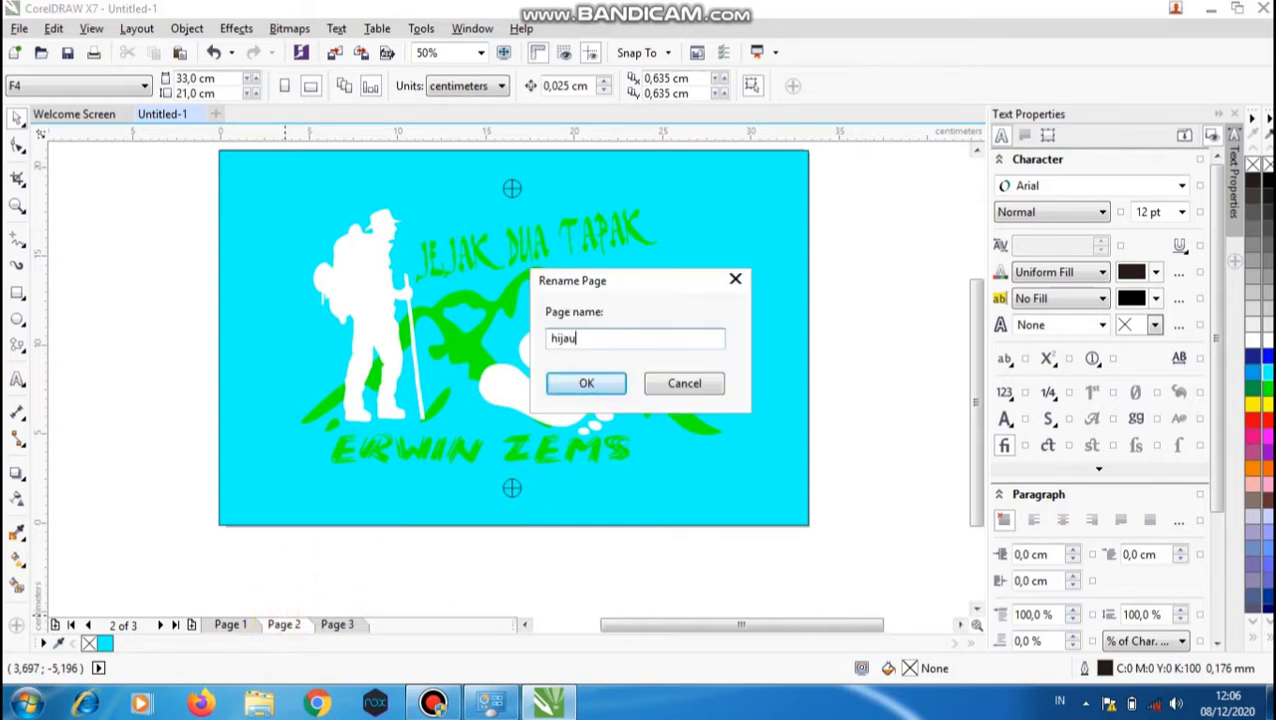
{"action": "key", "text": "Return"}
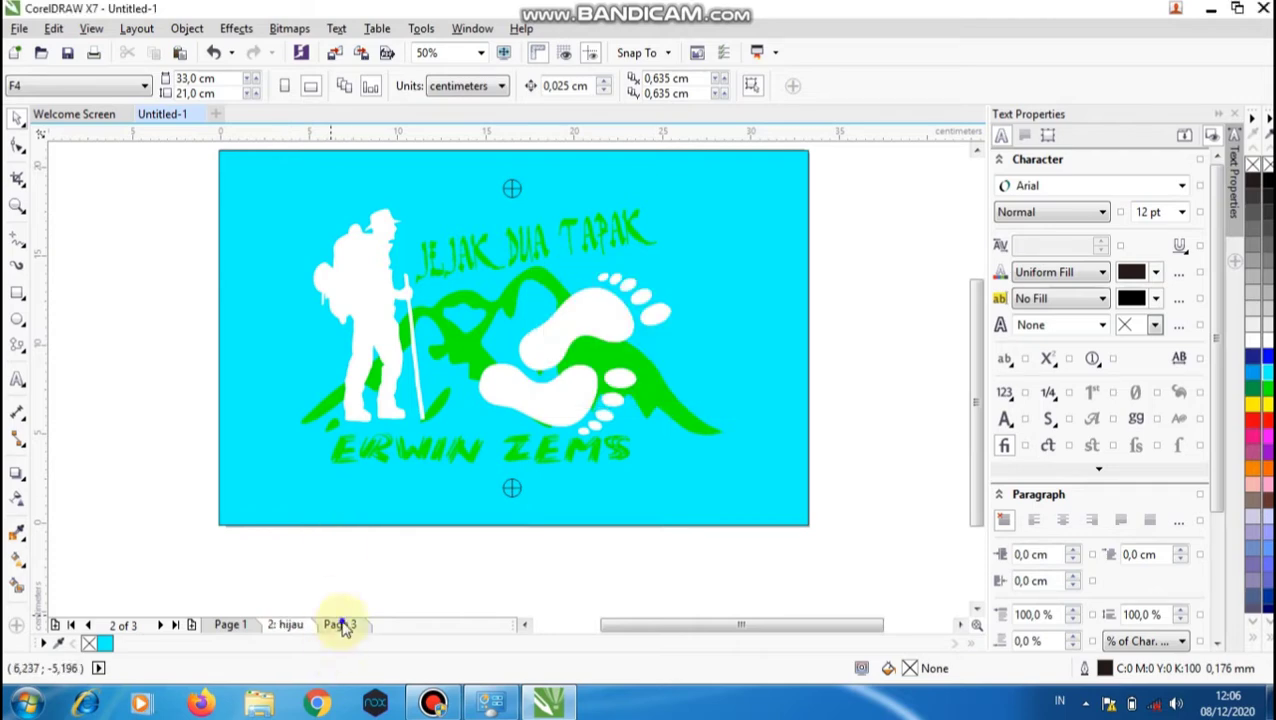
Rename Page 3 as putih
{"action": "right_click", "coordinate": [340, 624]}
{"action": "left_click", "coordinate": [412, 488]}
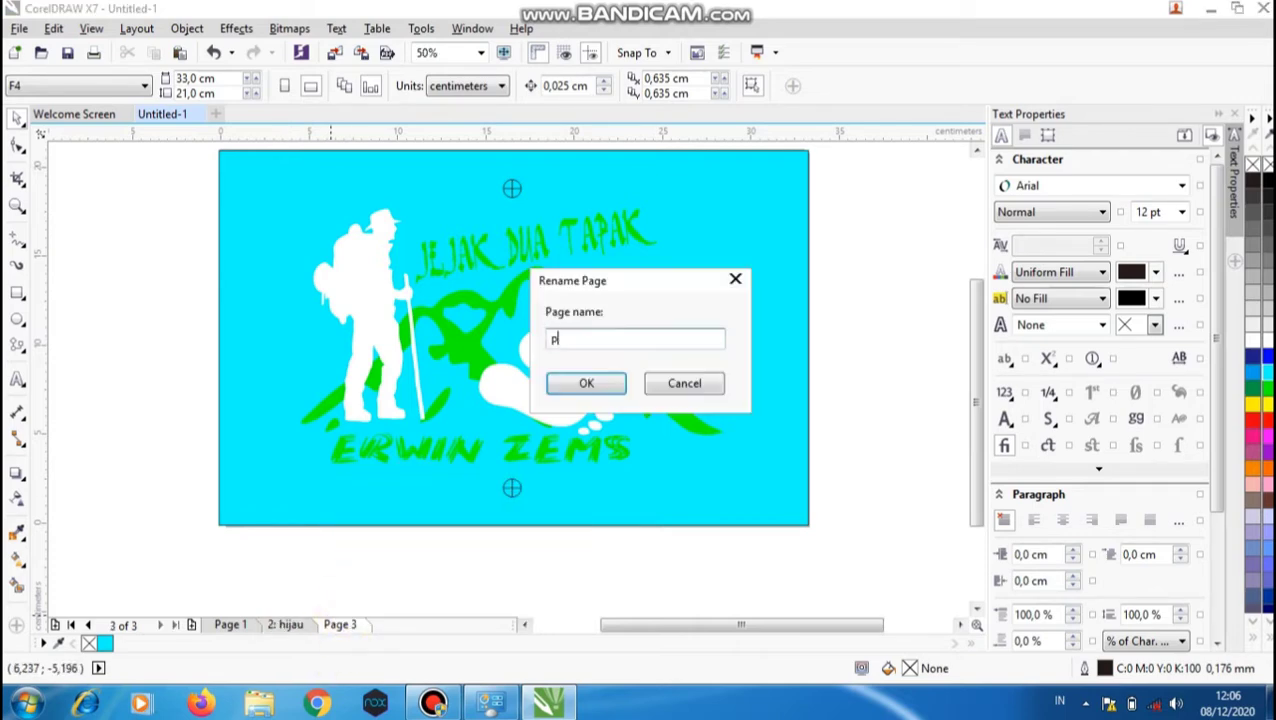
{"action": "type", "text": "putih"}
{"action": "key", "text": "Return"}
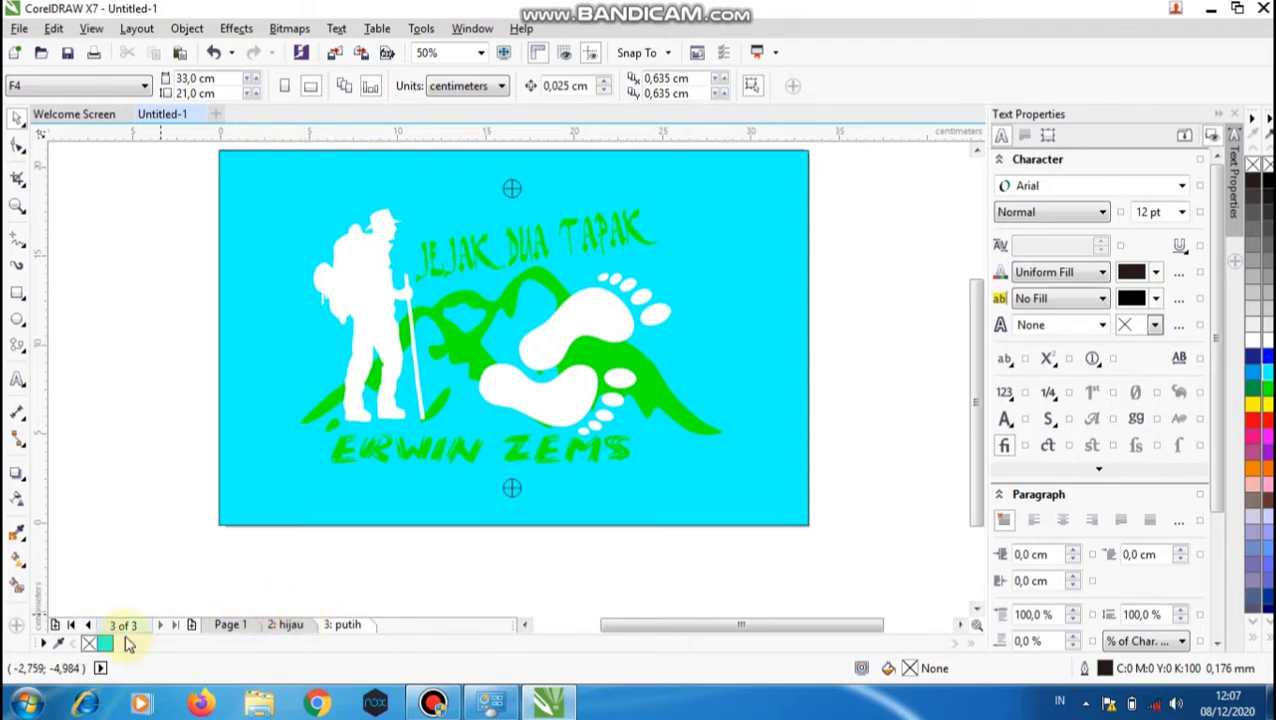
Ungroup the whole artwork on the hijau page into its main parts
{"action": "left_click", "coordinate": [286, 625]}
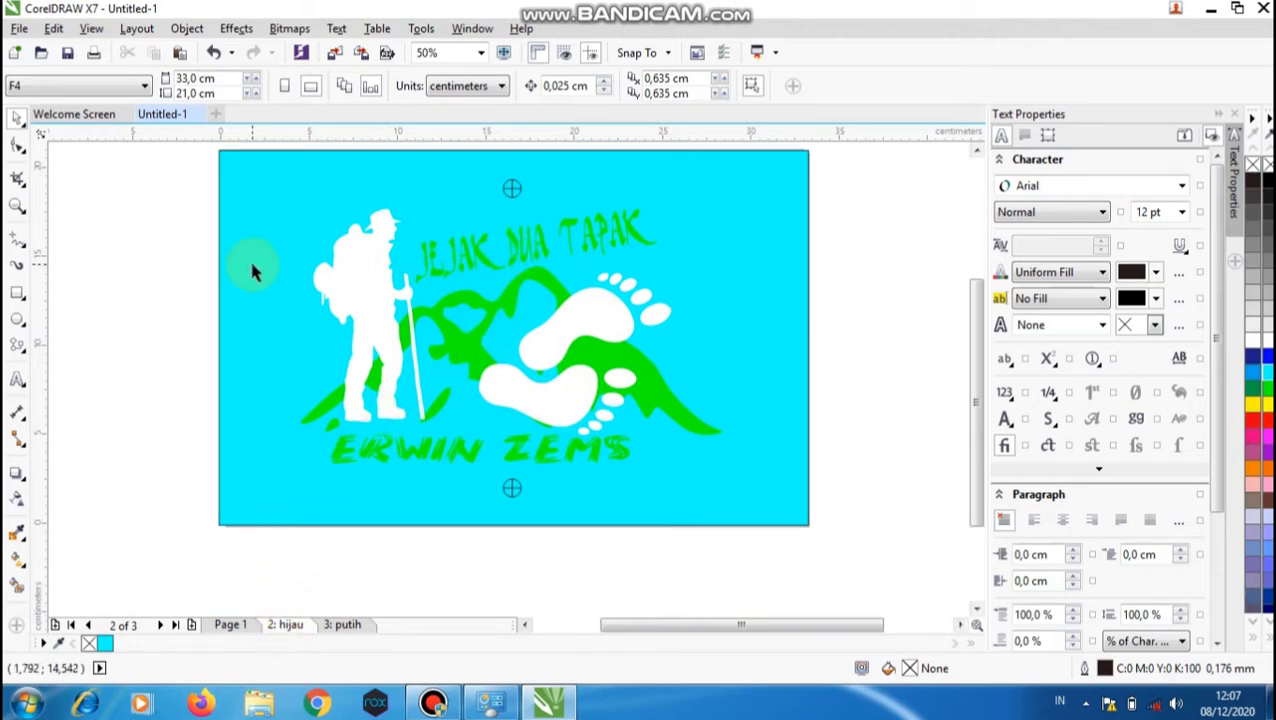
{"action": "left_click", "coordinate": [526, 245]}
{"action": "key", "text": "ctrl+u"}
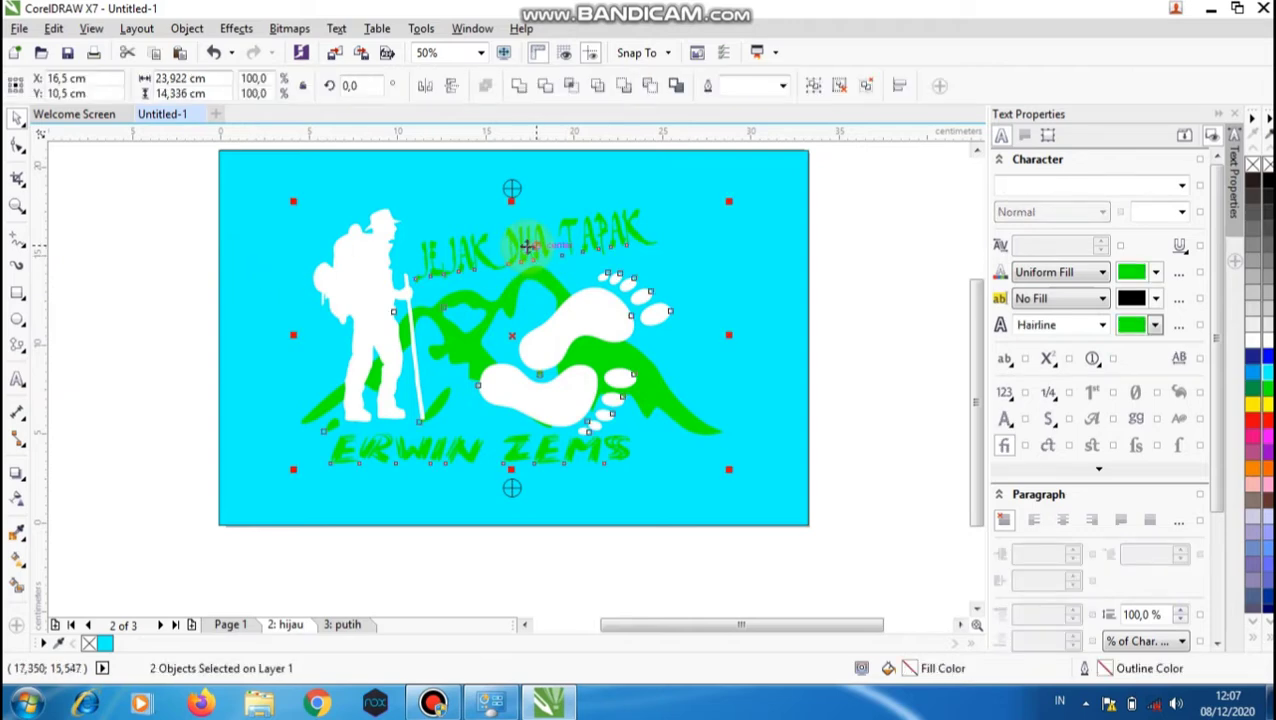
{"action": "left_click", "coordinate": [854, 270]}
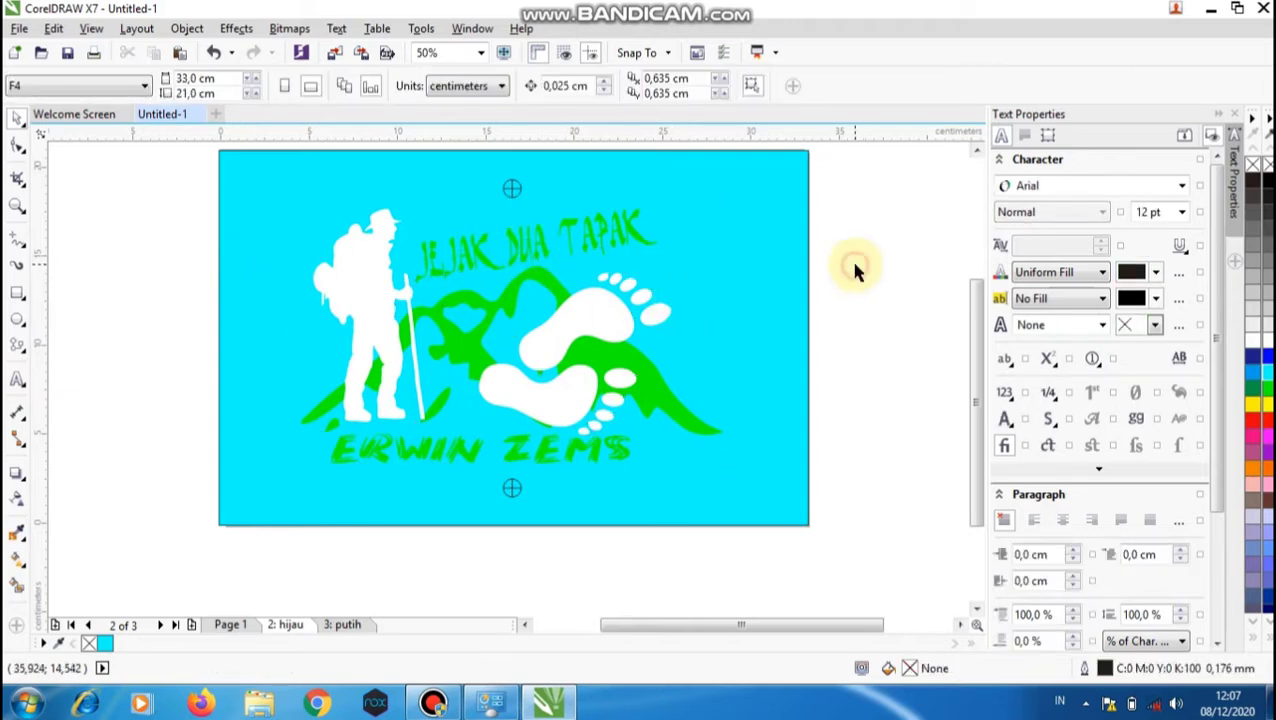
{"action": "left_click", "coordinate": [631, 222]}
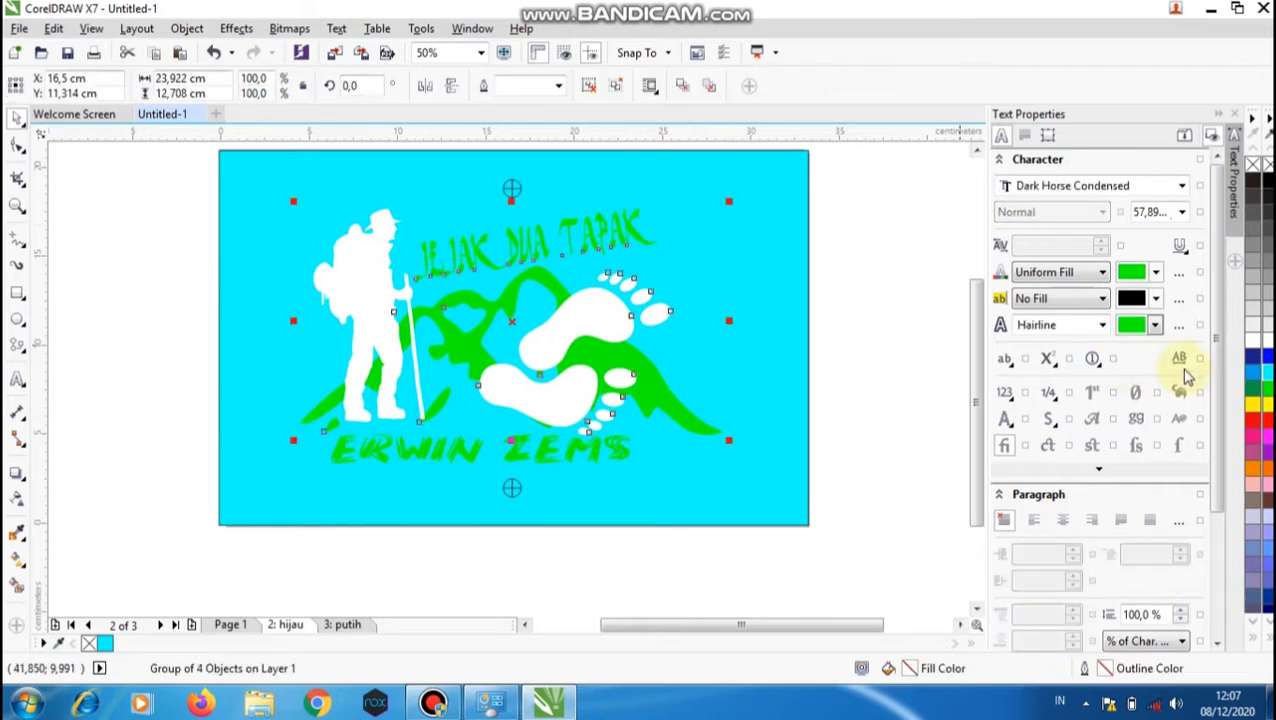
{"action": "left_click", "coordinate": [1252, 180]}
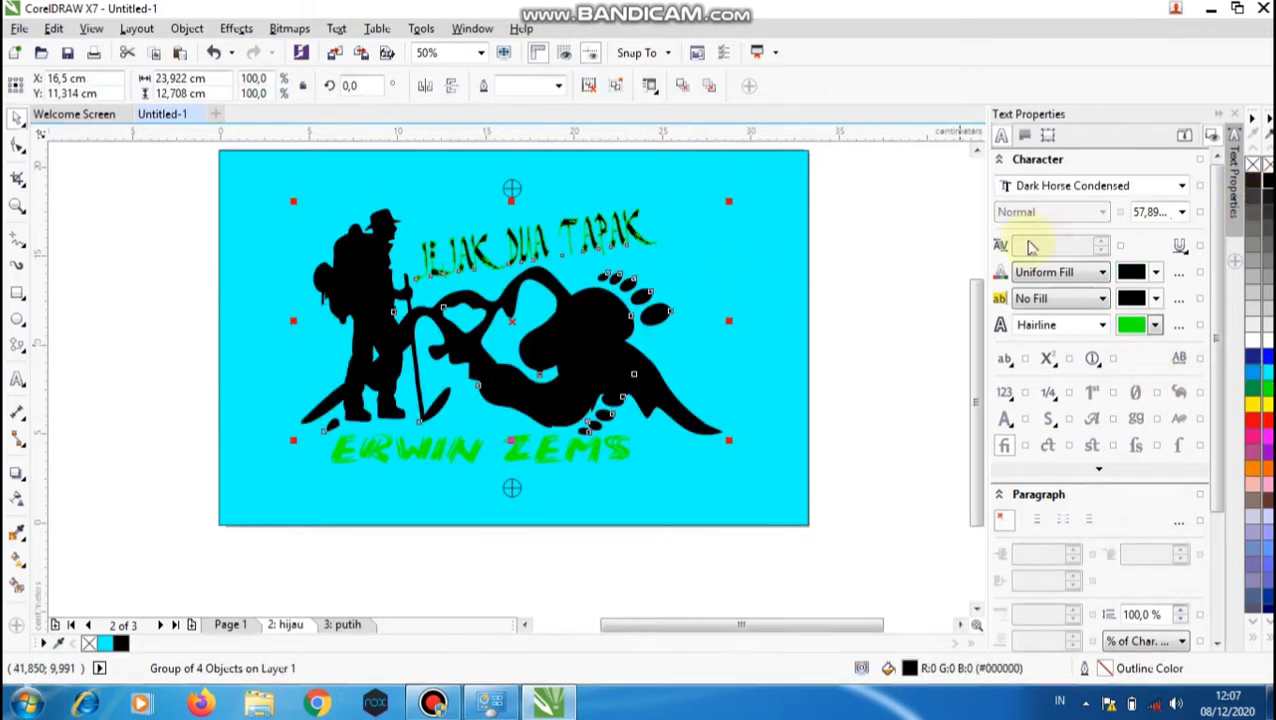
{"action": "left_click", "coordinate": [897, 276]}
{"action": "key", "text": "ctrl+z"}
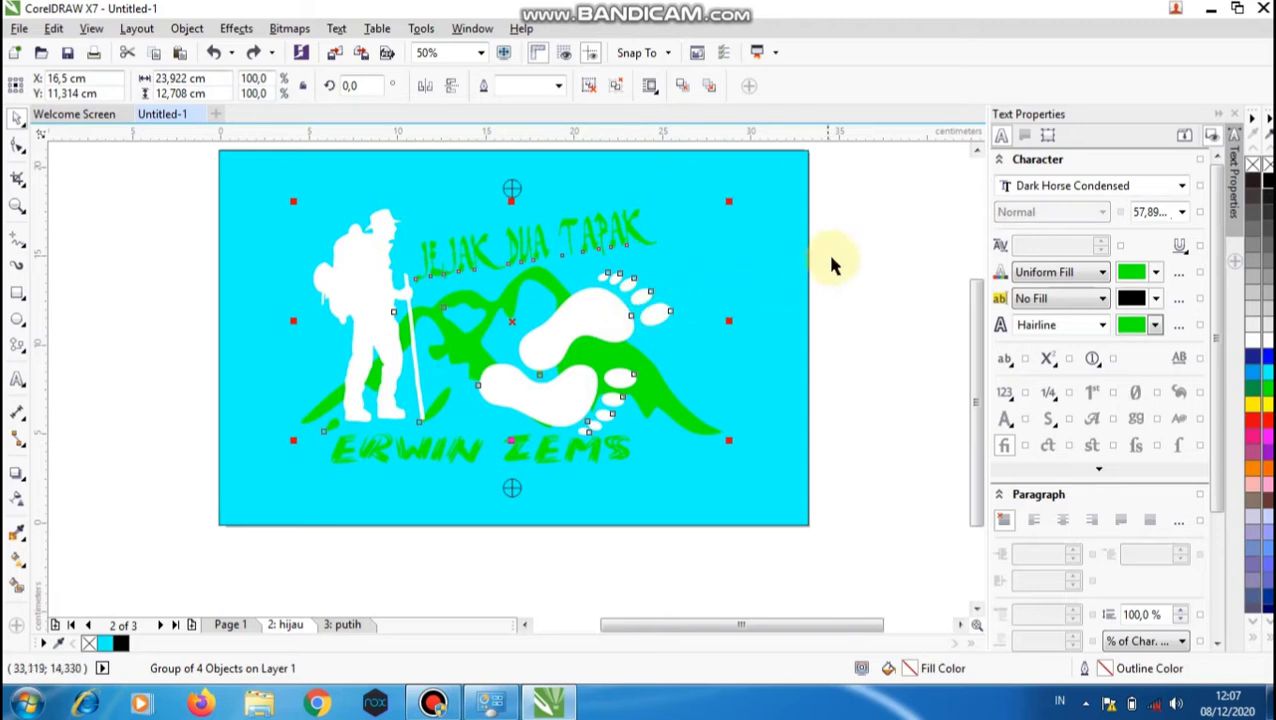
{"action": "left_click", "coordinate": [886, 230]}
Ungroup the remaining nested group on the hijau page so the title, mountain, hiker and footprints can be selected separately
{"action": "left_click", "coordinate": [610, 308]}
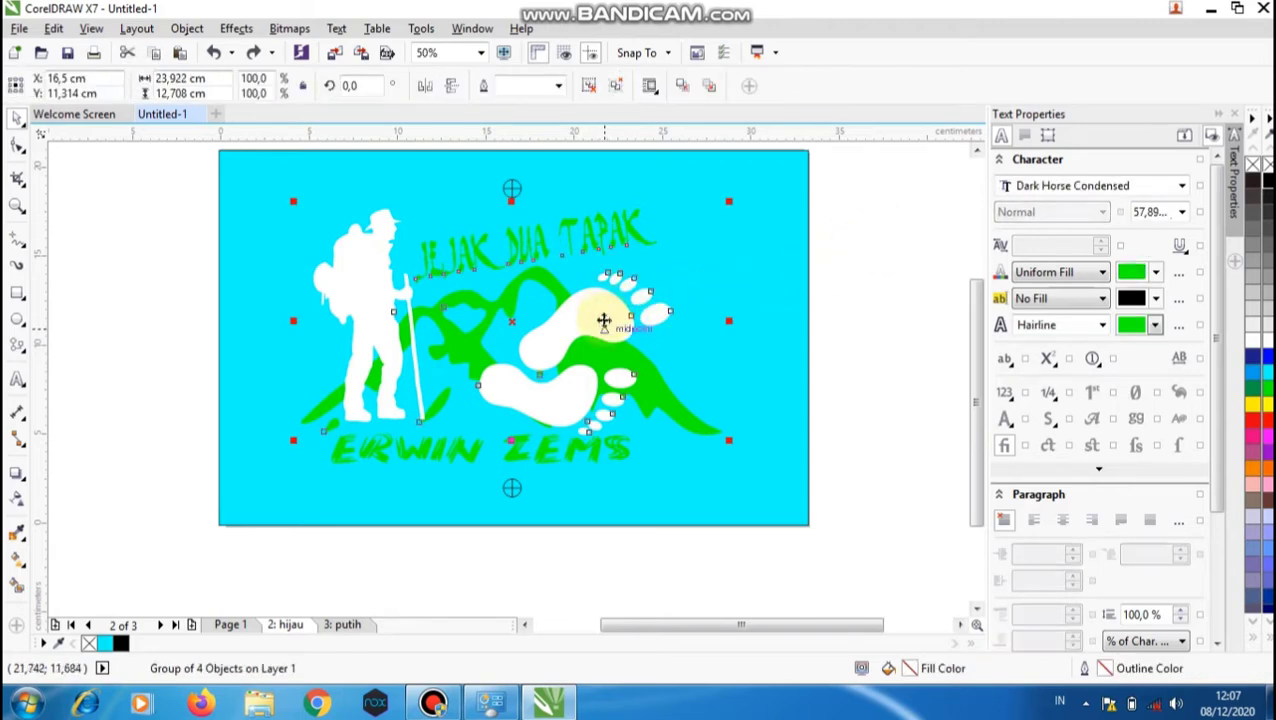
{"action": "key", "text": "ctrl+u"}
{"action": "left_click", "coordinate": [840, 265]}
{"action": "left_click", "coordinate": [572, 290]}
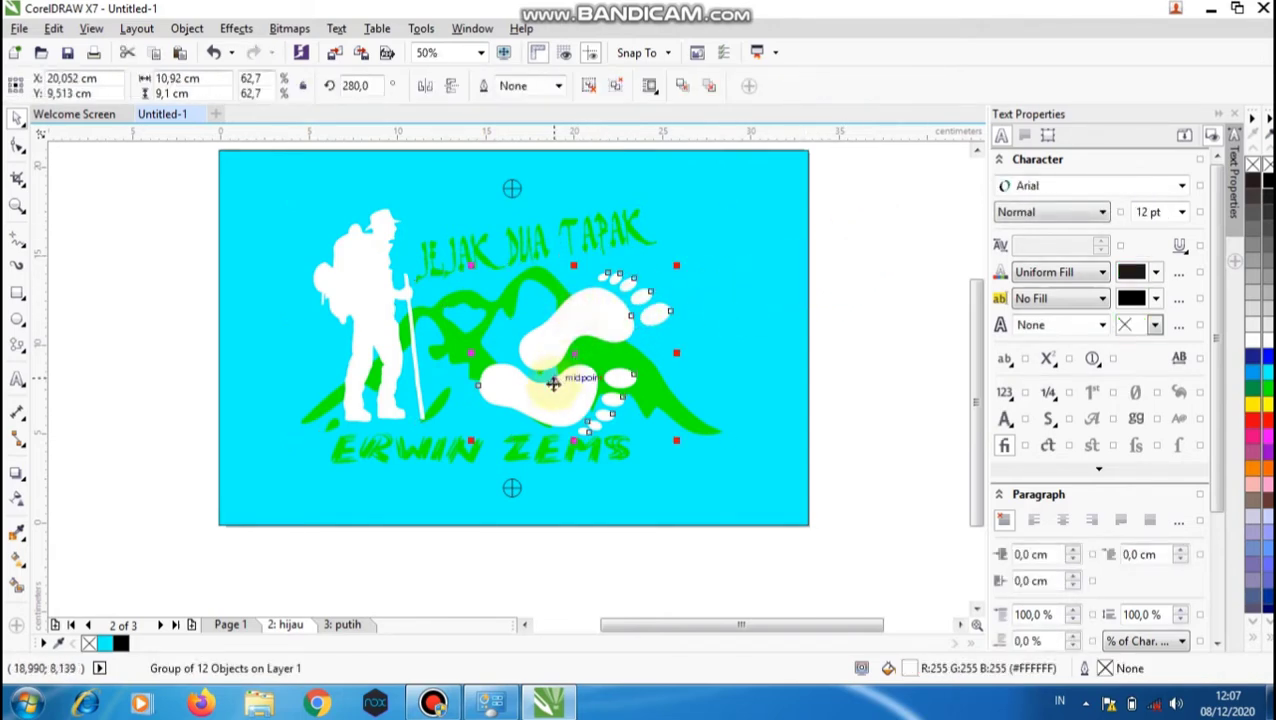
{"action": "left_click", "coordinate": [374, 307]}
Fill the green title, mountain and lower text on the hijau page with black
{"action": "left_click", "coordinate": [630, 235]}
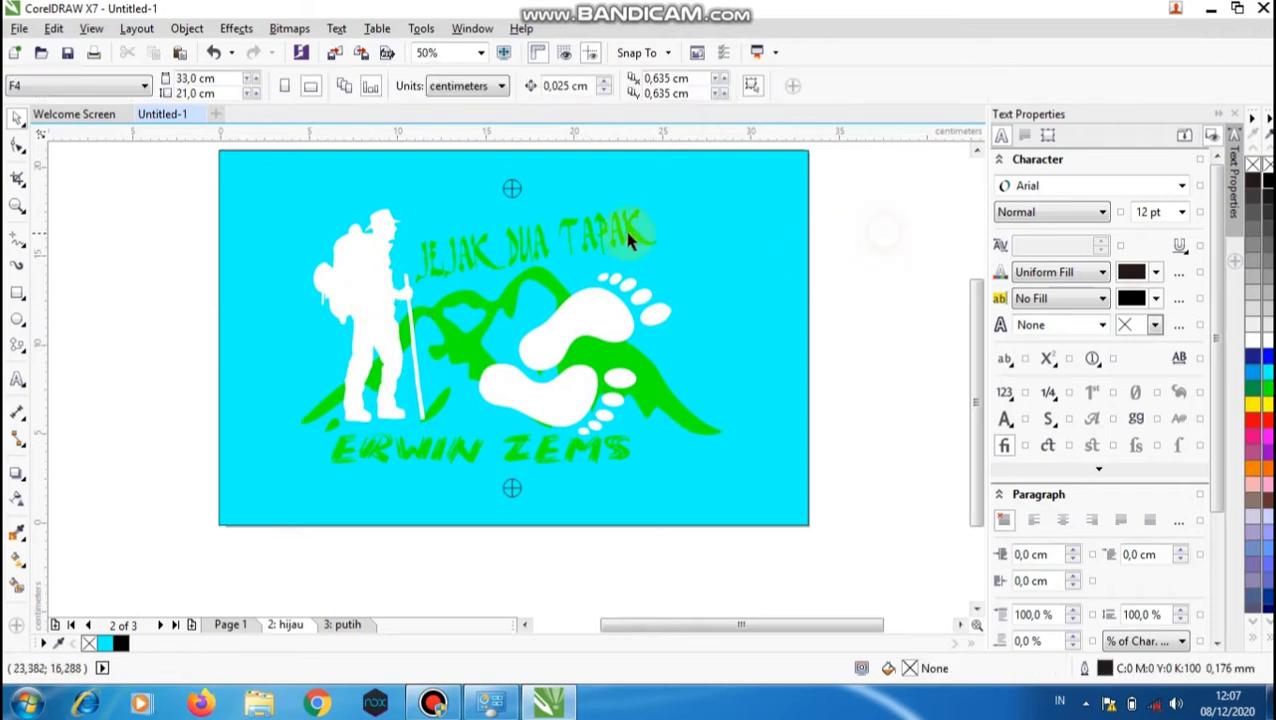
{"action": "left_click", "coordinate": [652, 392], "text": "shift"}
{"action": "left_click", "coordinate": [612, 450], "text": "shift"}
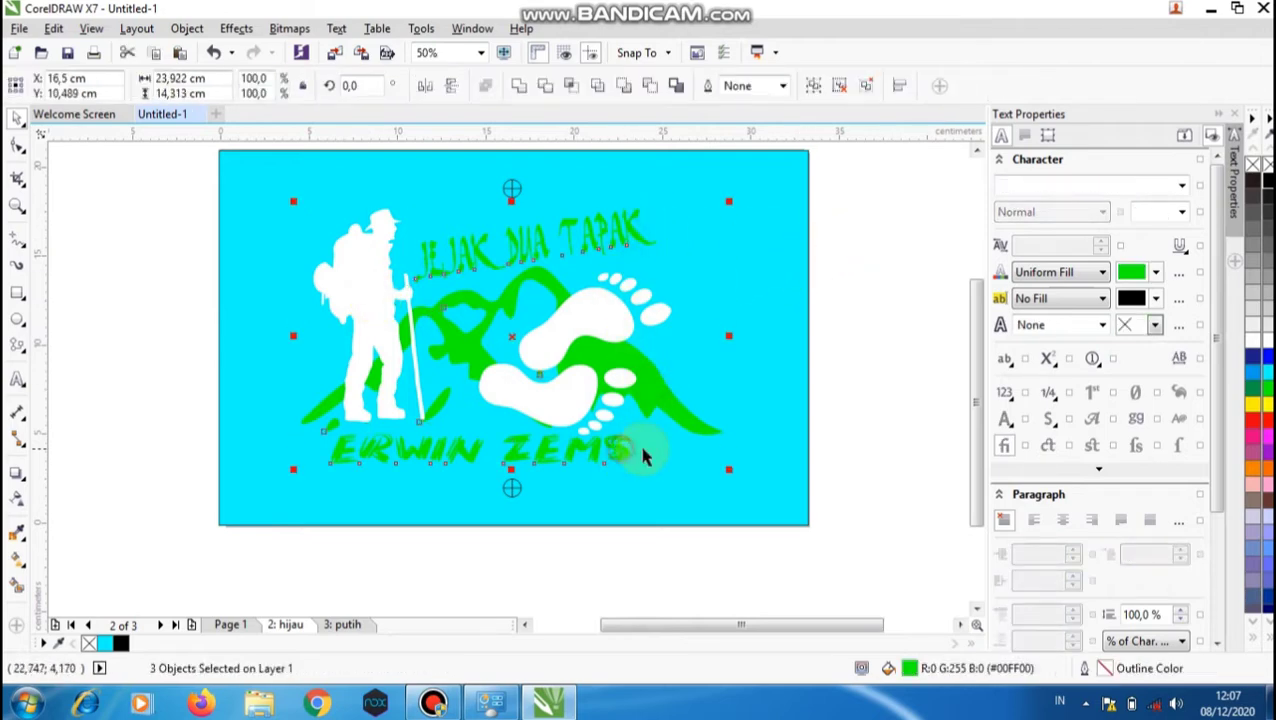
{"action": "left_click", "coordinate": [1266, 178]}
{"action": "left_click", "coordinate": [881, 278]}
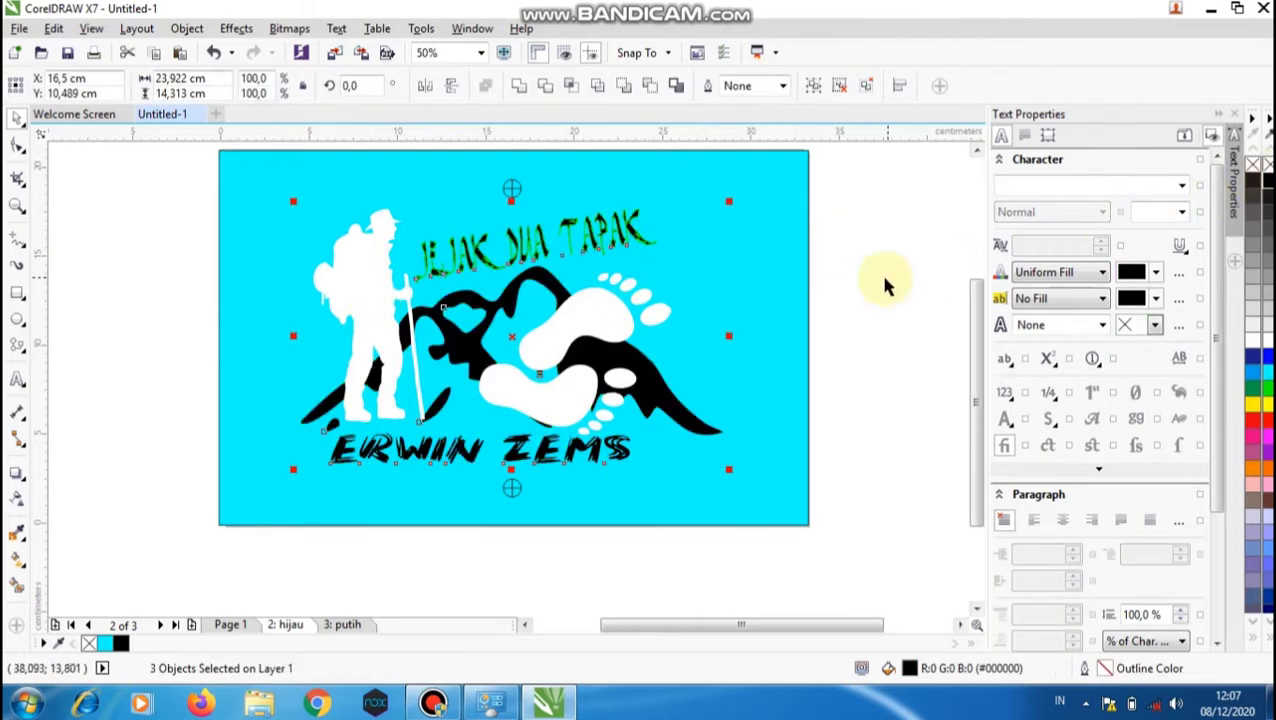
Give the title text JEJAK DUA TAPAK on the hijau page a black outline
{"action": "left_click", "coordinate": [632, 230]}
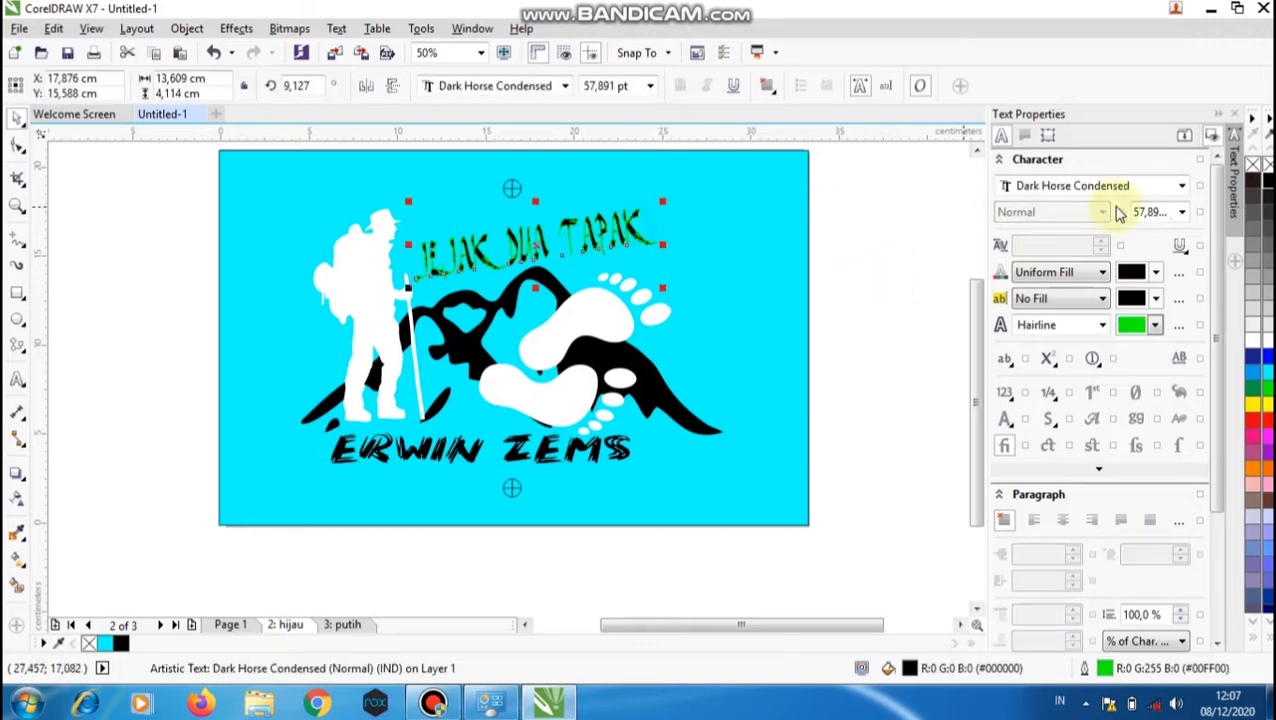
{"action": "right_click", "coordinate": [1266, 180]}
{"action": "left_click", "coordinate": [890, 224]}
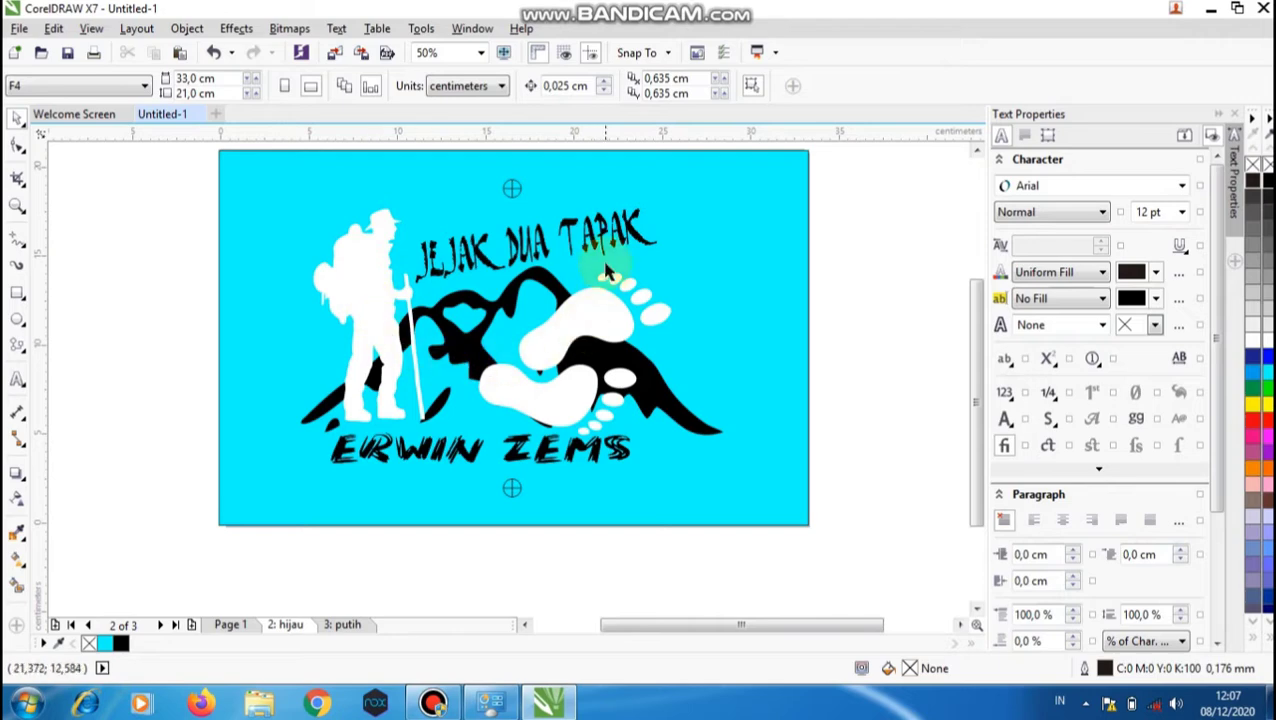
Unlock the cyan background rectangle on the hijau page and delete it
{"action": "right_click", "coordinate": [792, 243]}
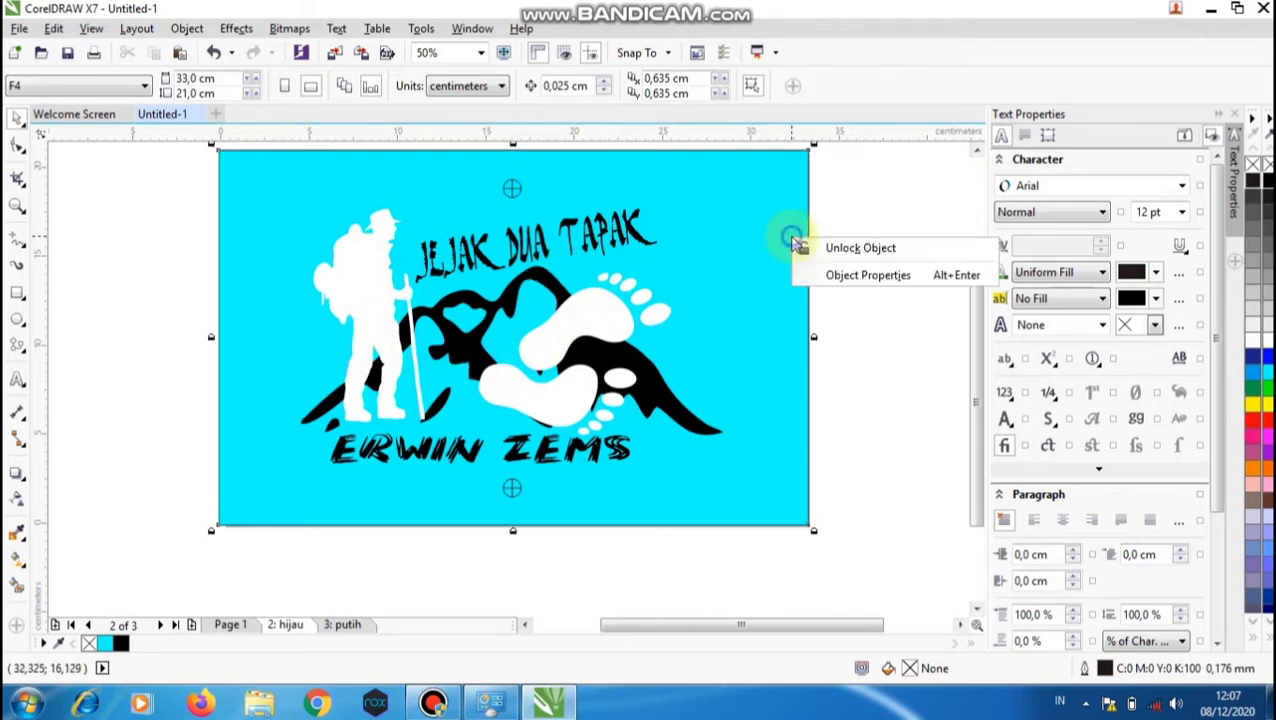
{"action": "left_click", "coordinate": [843, 256]}
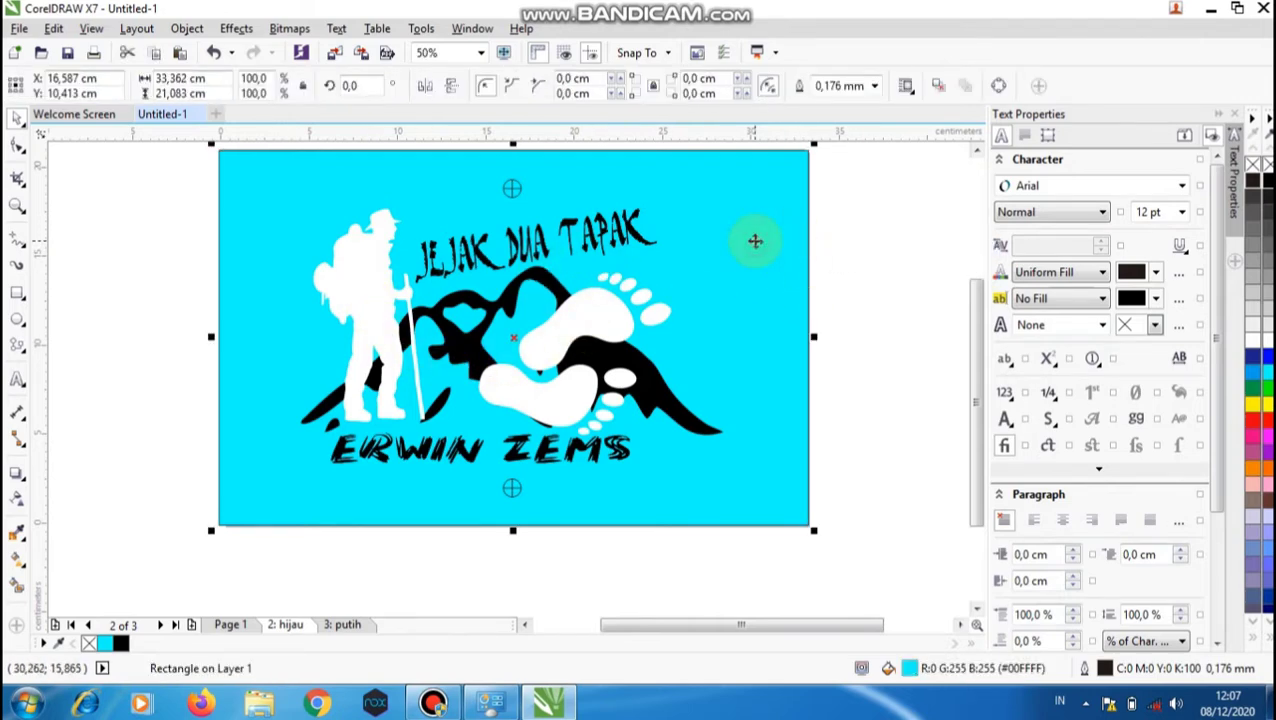
{"action": "key", "text": "Delete"}
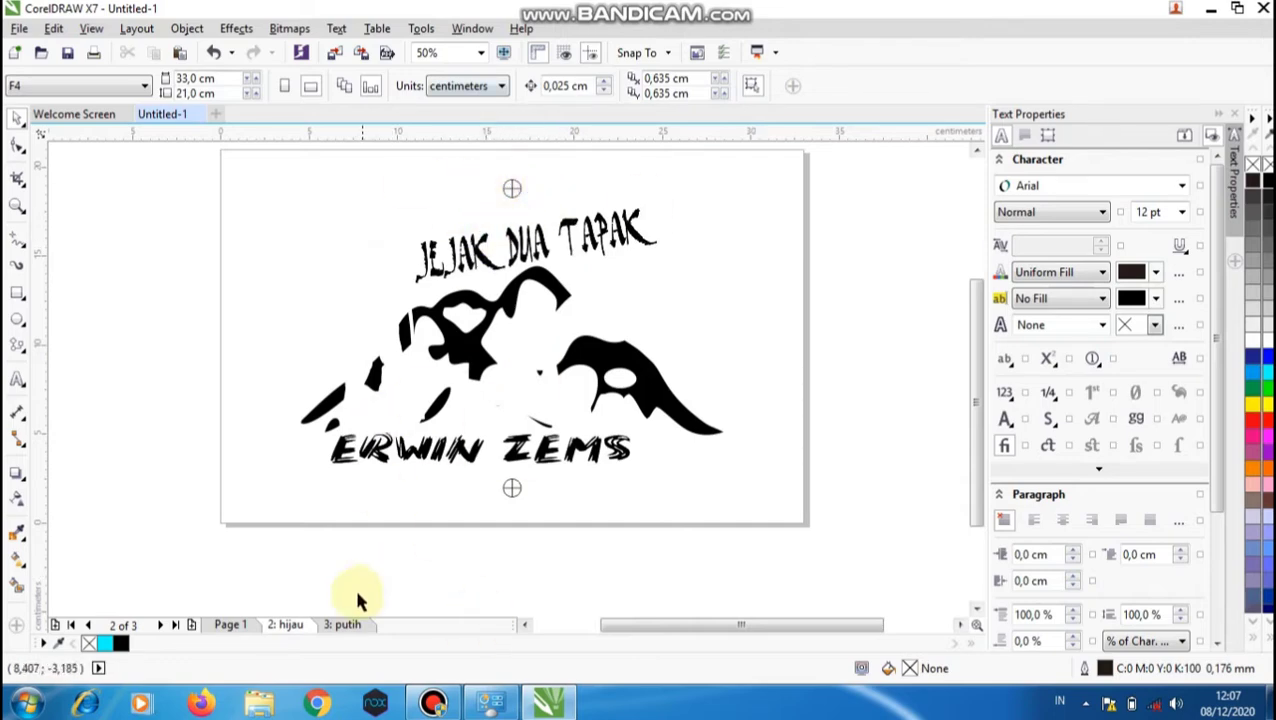
Ungroup the artwork on the putih page, including its nested group, into separate objects
{"action": "left_click", "coordinate": [343, 624]}
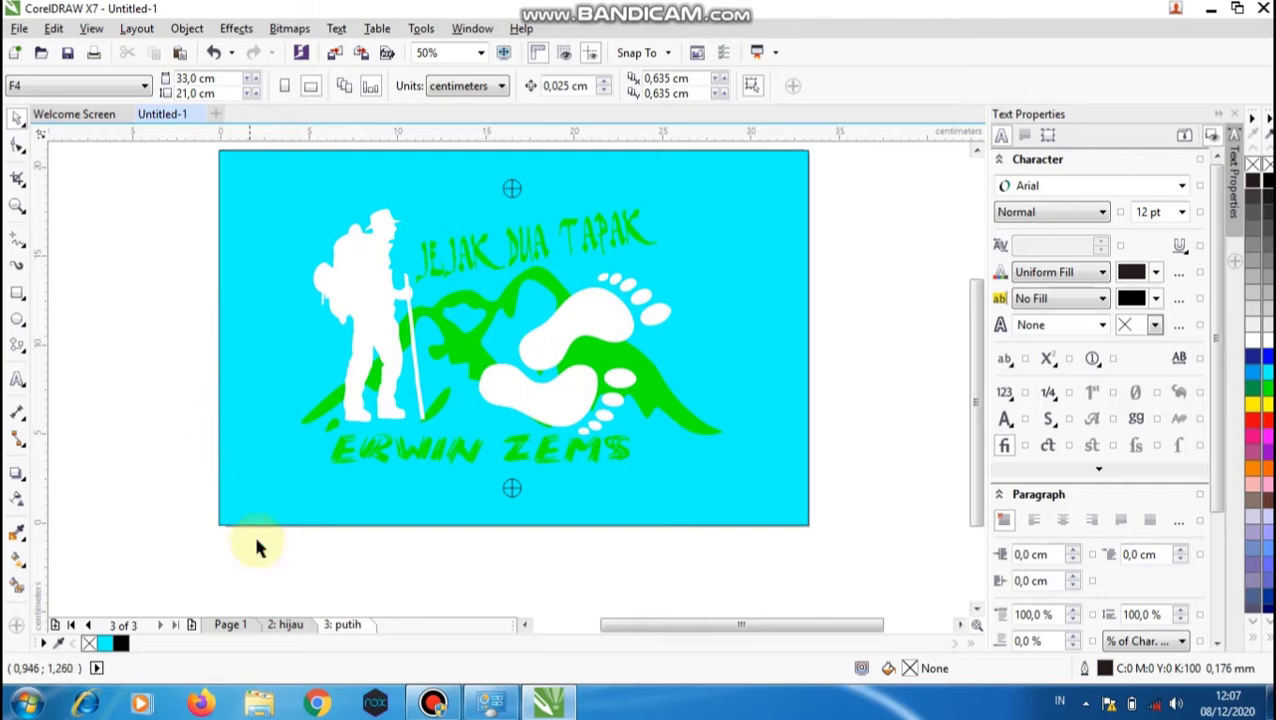
{"action": "left_click", "coordinate": [374, 296]}
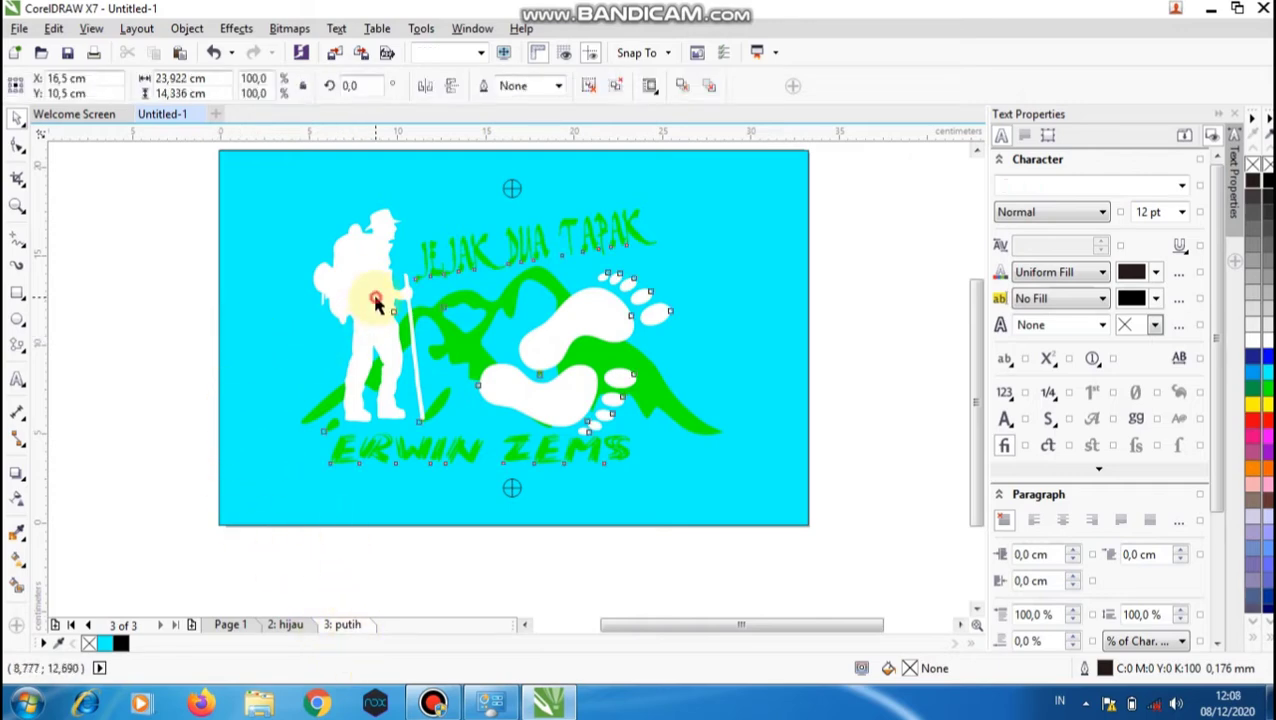
{"action": "left_click", "coordinate": [370, 319], "text": "shift"}
{"action": "left_click", "coordinate": [188, 333]}
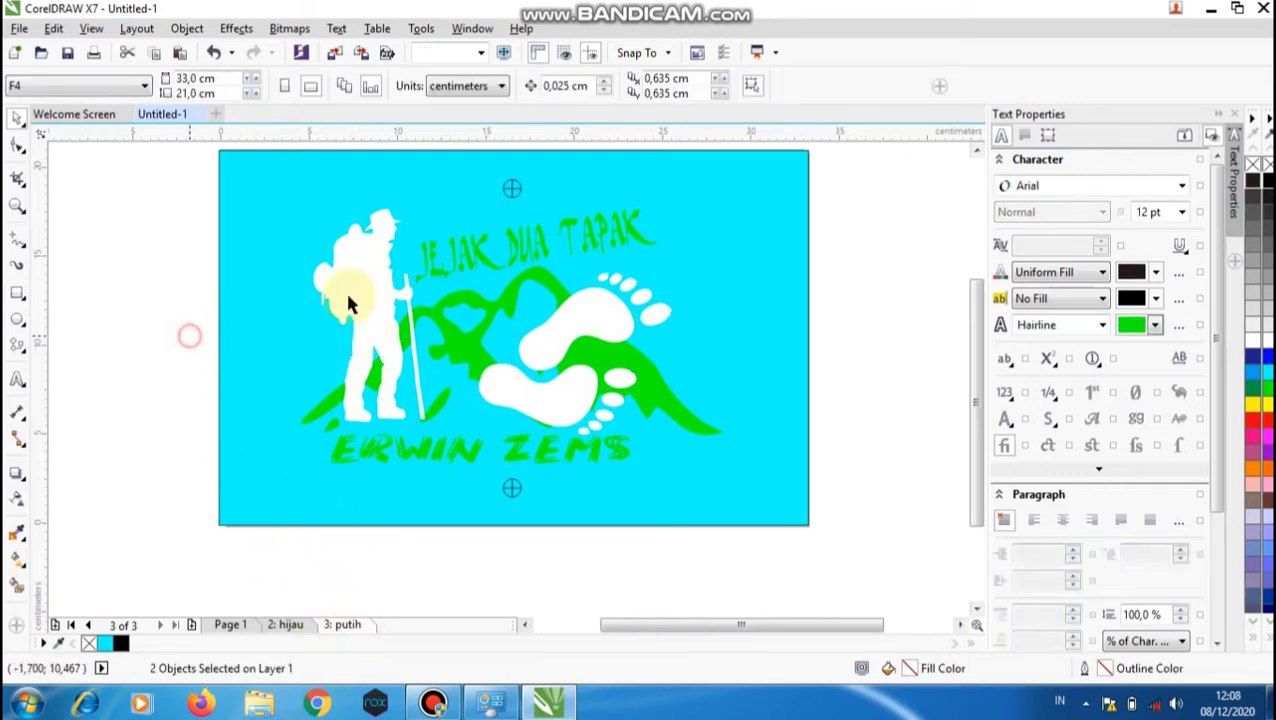
{"action": "left_click", "coordinate": [353, 294]}
{"action": "key", "text": "ctrl+u"}
{"action": "left_click", "coordinate": [140, 250]}
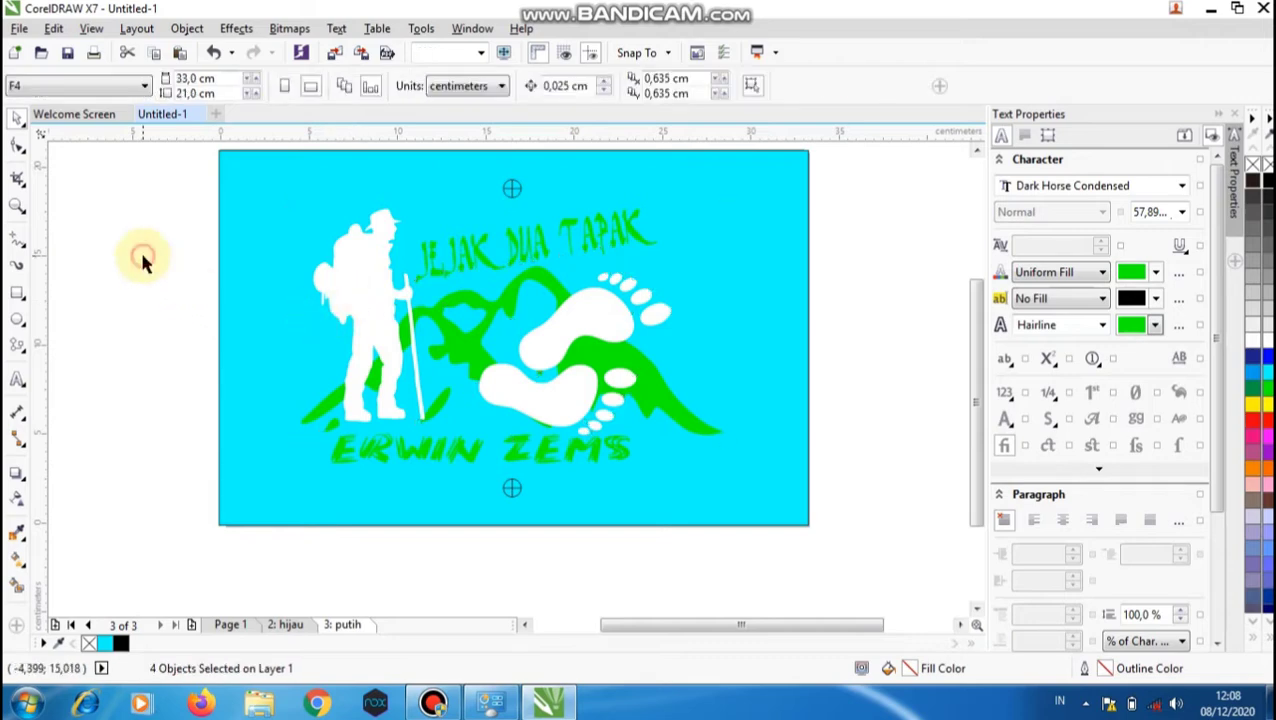
Fill the white hiker and footprints on the putih page with black
{"action": "left_click", "coordinate": [549, 340], "text": "shift"}
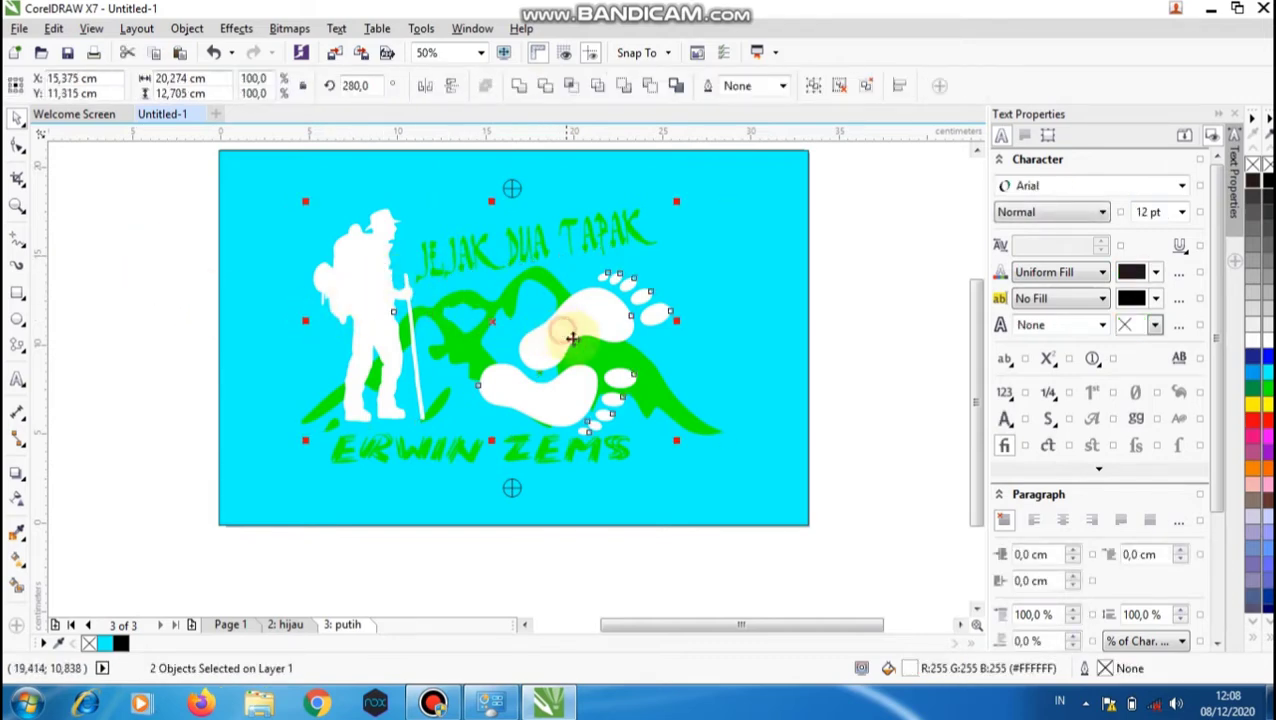
{"action": "left_click", "coordinate": [1253, 180]}
{"action": "left_click", "coordinate": [948, 188]}
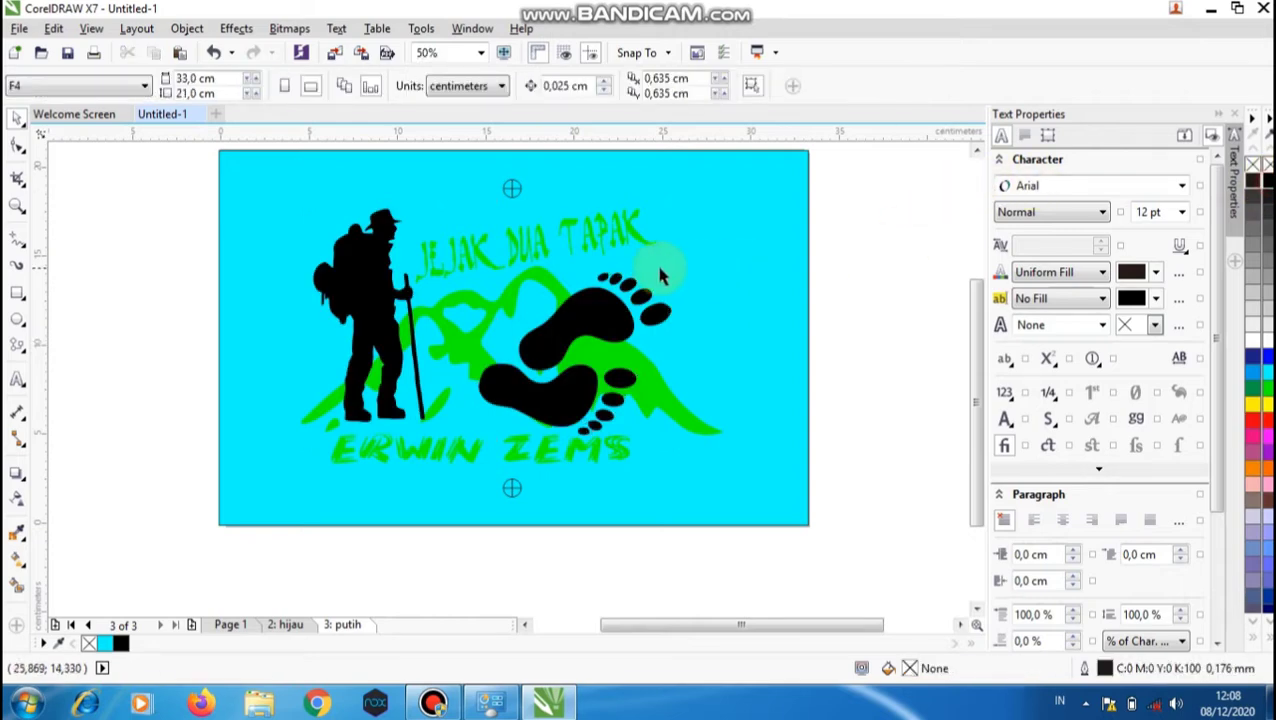
Delete the green title, mountain and lower text from the putih page
{"action": "left_click", "coordinate": [607, 220]}
{"action": "key", "text": "Delete"}
{"action": "left_click", "coordinate": [530, 270]}
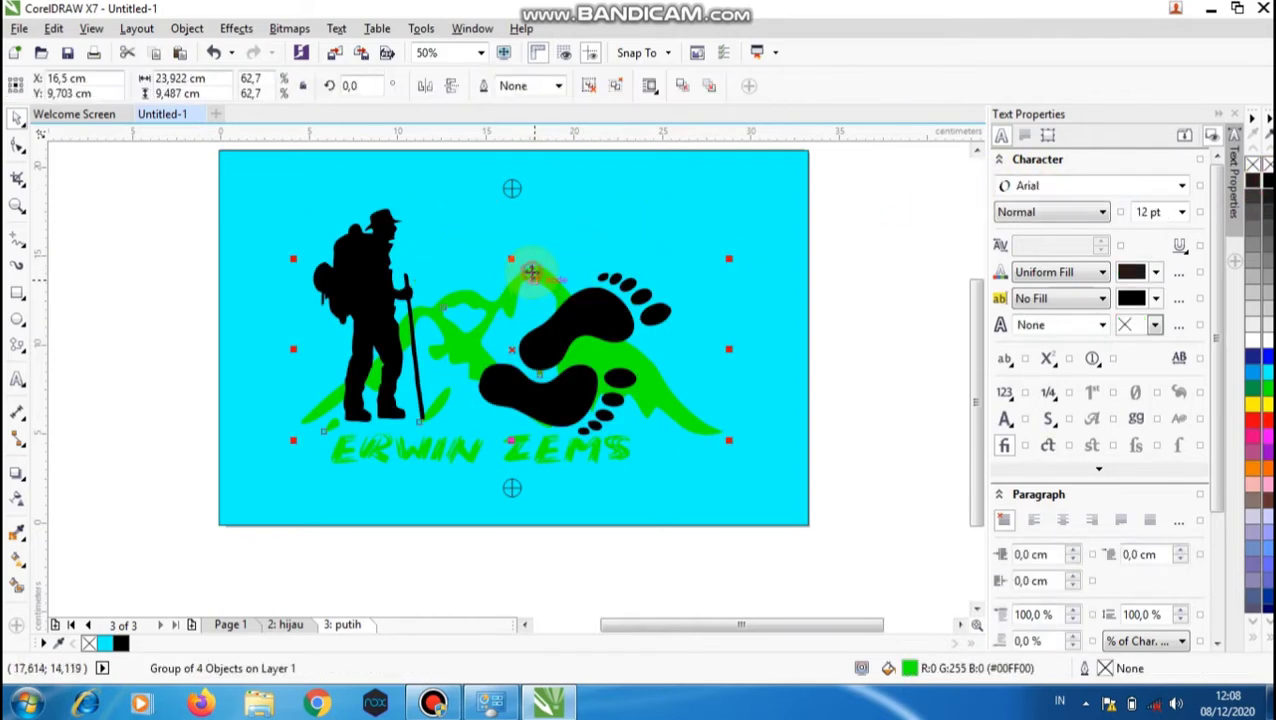
{"action": "key", "text": "Delete"}
{"action": "left_click", "coordinate": [592, 444]}
{"action": "key", "text": "Delete"}
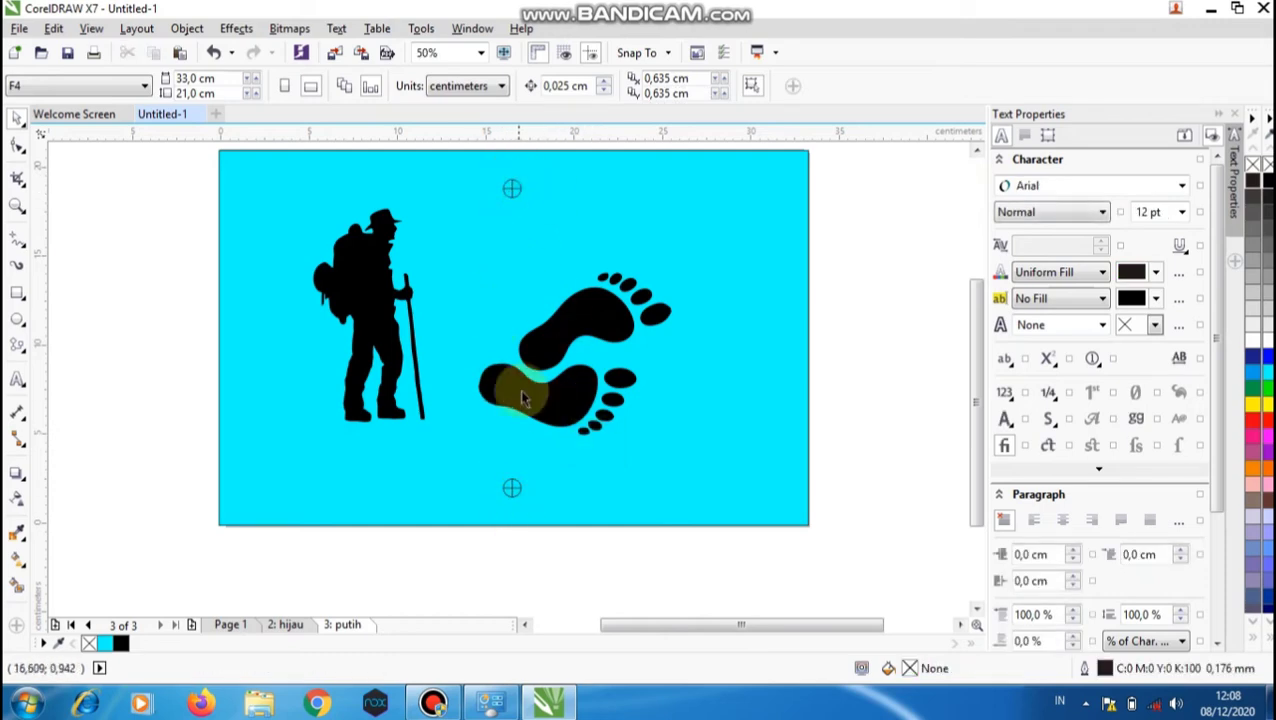
Unlock the cyan background rectangle on the putih page and delete it
{"action": "right_click", "coordinate": [752, 237]}
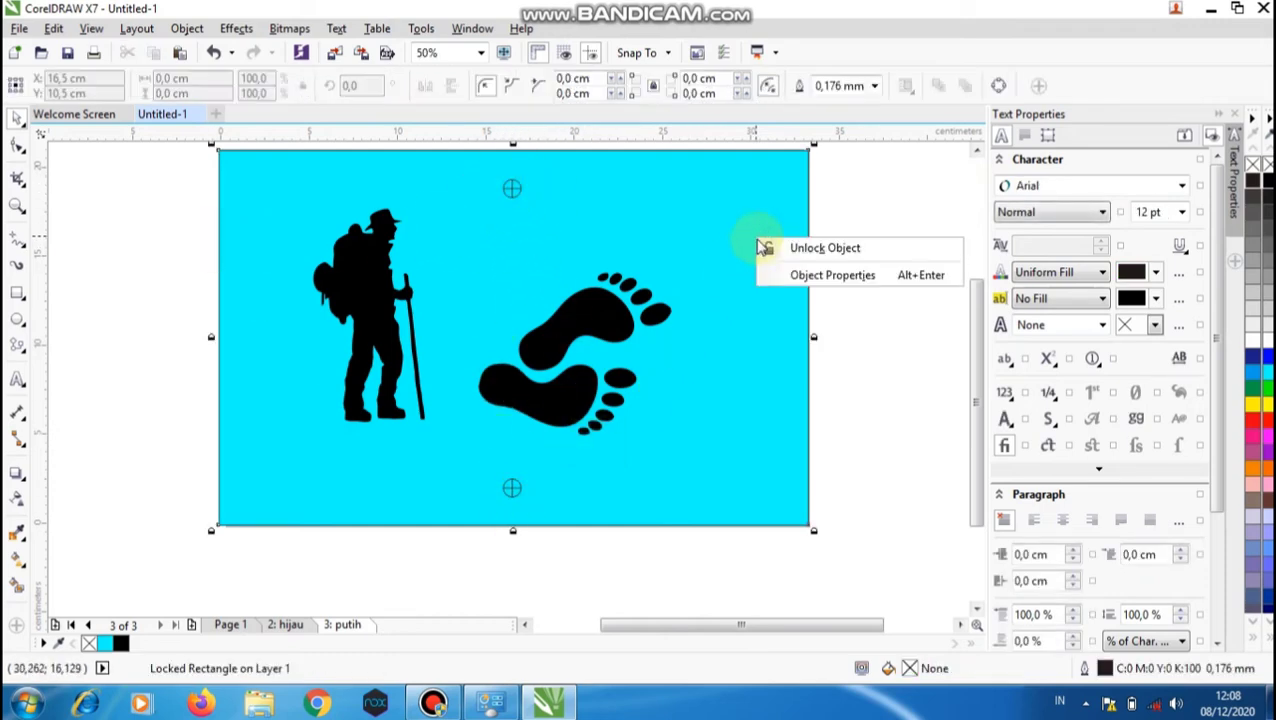
{"action": "left_click", "coordinate": [786, 250]}
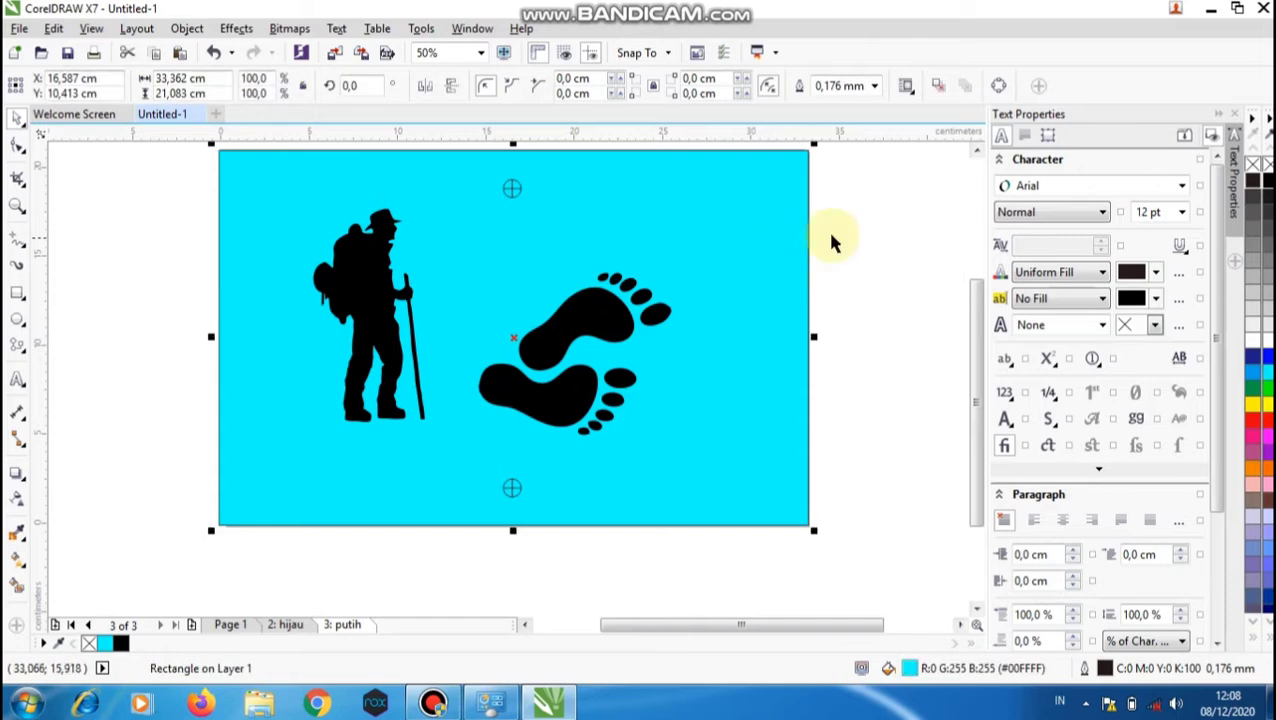
{"action": "left_click", "coordinate": [890, 232]}
{"action": "left_click", "coordinate": [764, 195]}
{"action": "key", "text": "Delete"}
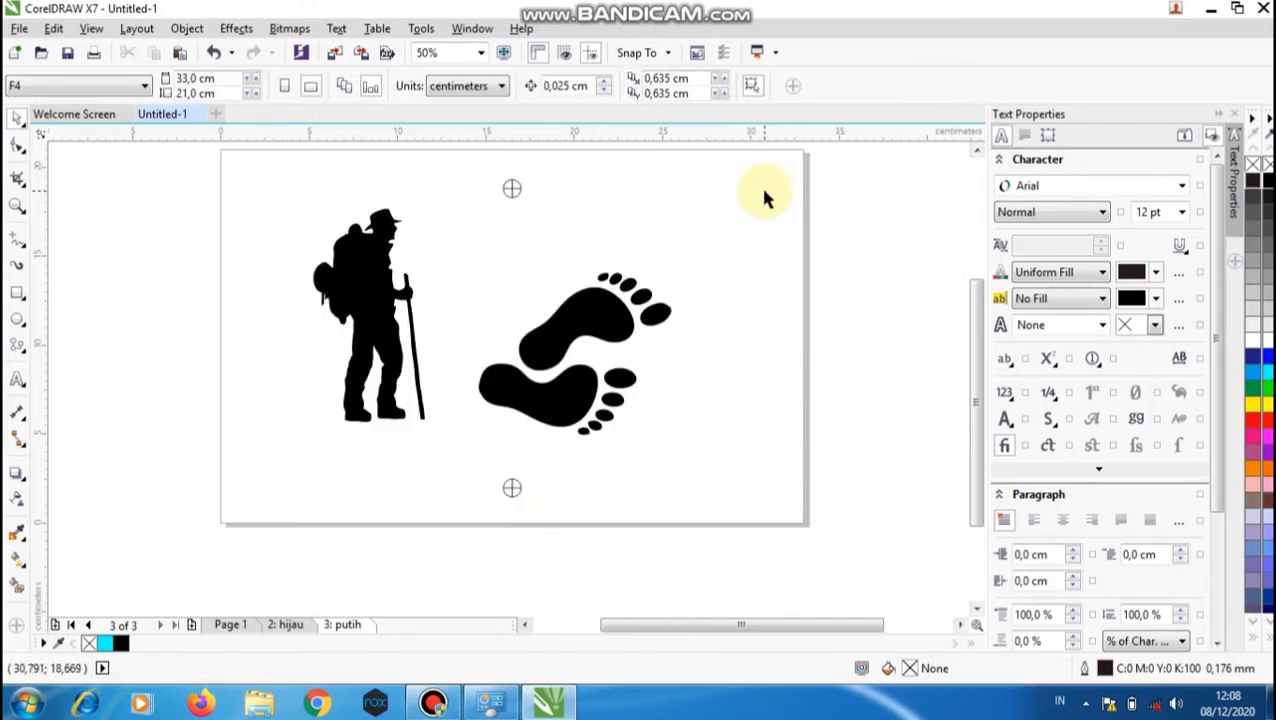
Go to the hijau page and set up a print job limited to the current page
{"action": "left_click", "coordinate": [286, 625]}
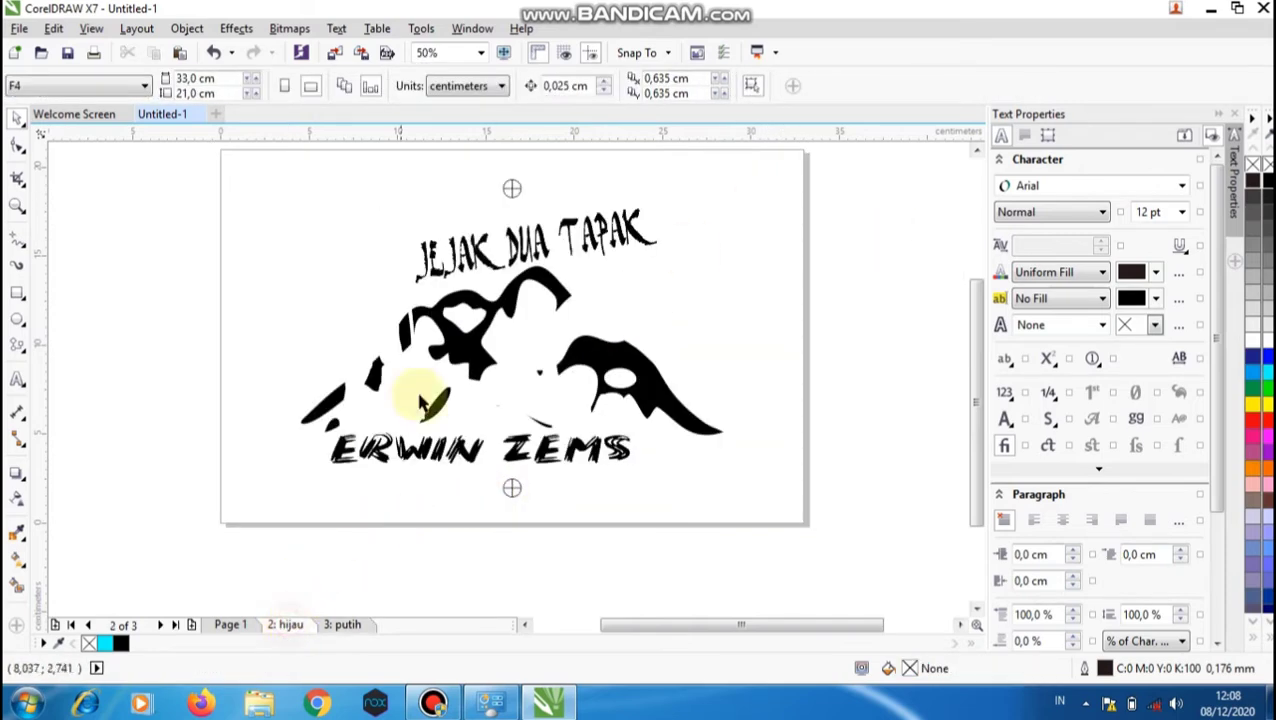
{"action": "left_click_drag", "start_coordinate": [977, 378], "coordinate": [977, 360]}
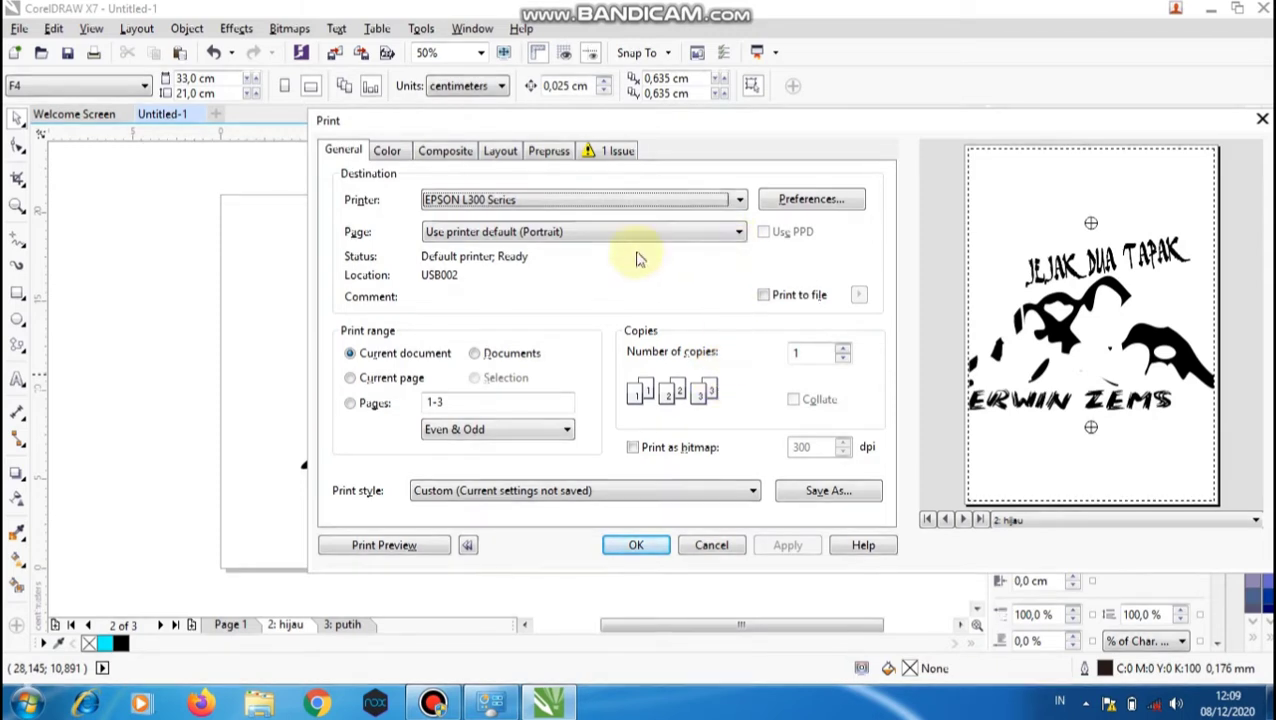
{"action": "left_click", "coordinate": [385, 378]}
Set the EPSON L300 Series printer preferences to F4 document size with landscape orientation
{"action": "left_click", "coordinate": [812, 200]}
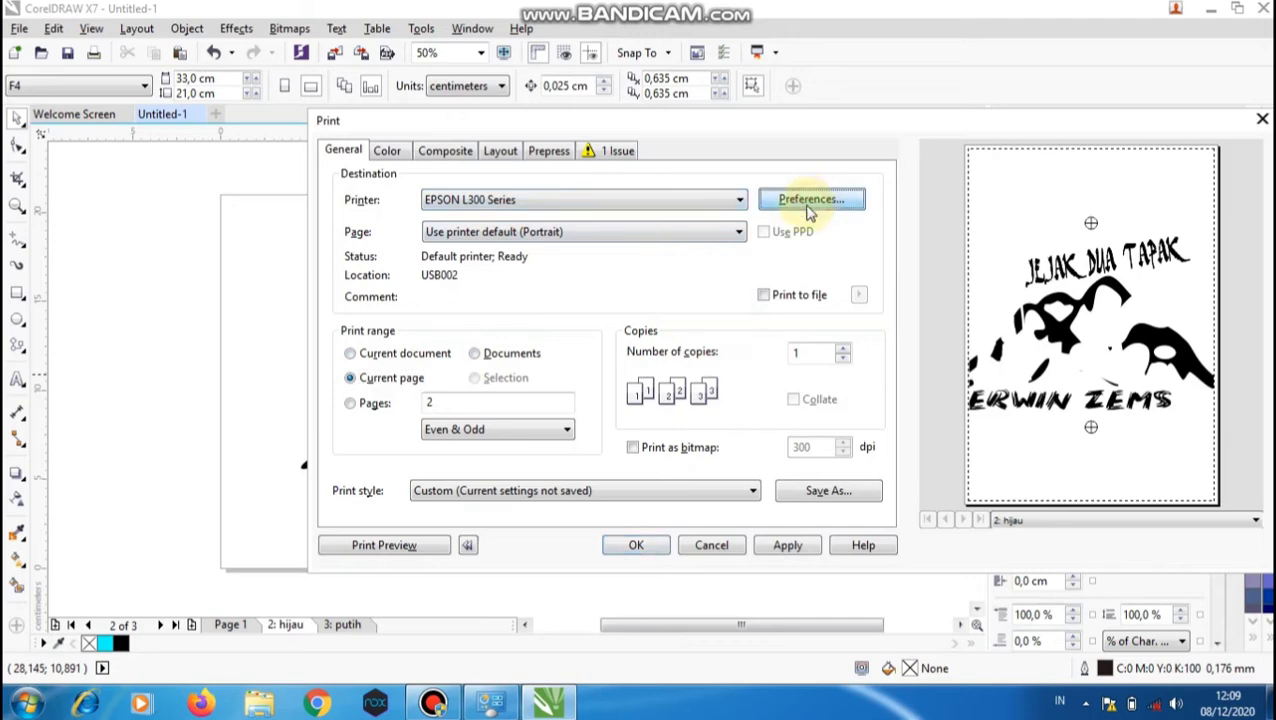
{"action": "left_click", "coordinate": [733, 254]}
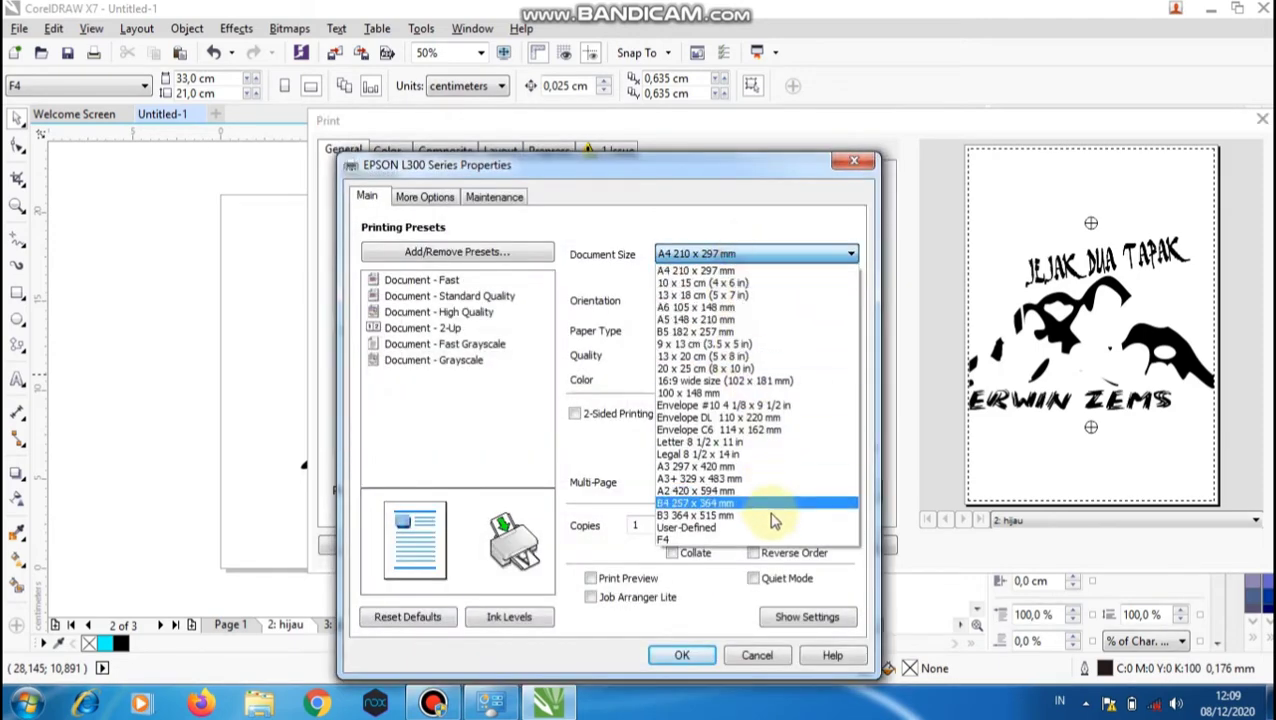
{"action": "left_click", "coordinate": [775, 529]}
{"action": "left_click", "coordinate": [766, 304]}
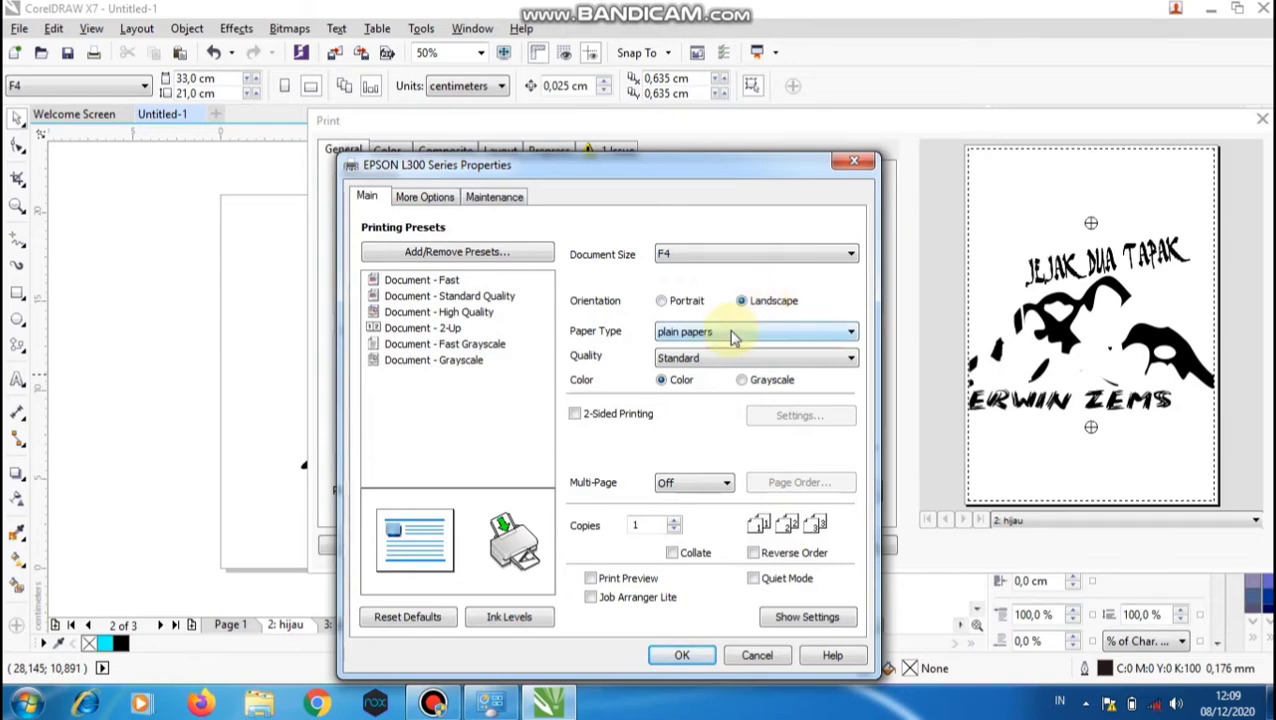
{"action": "left_click", "coordinate": [690, 654]}
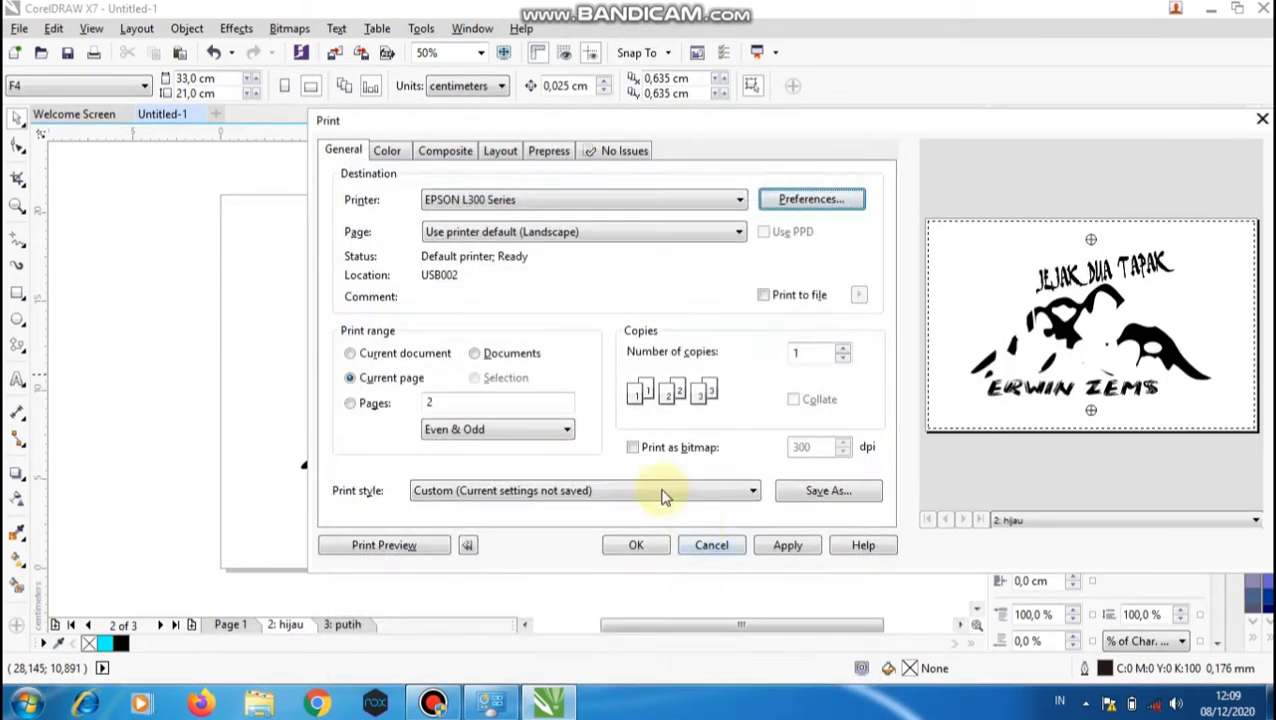
Set the print range to pages 2-3, send the job to the printer, and dismiss the printer status window
{"action": "left_click", "coordinate": [464, 404]}
{"action": "type", "text": "-2"}
{"action": "key", "text": "BackSpace"}
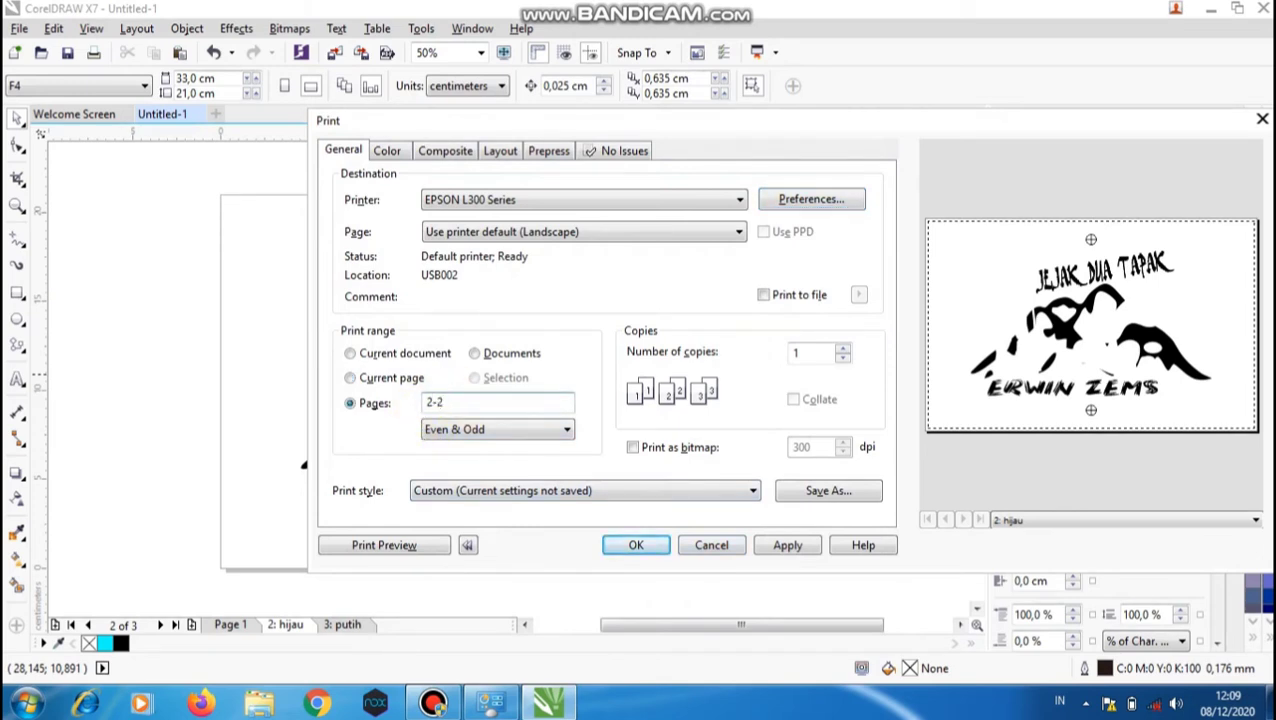
{"action": "type", "text": "3"}
{"action": "left_click", "coordinate": [633, 545]}
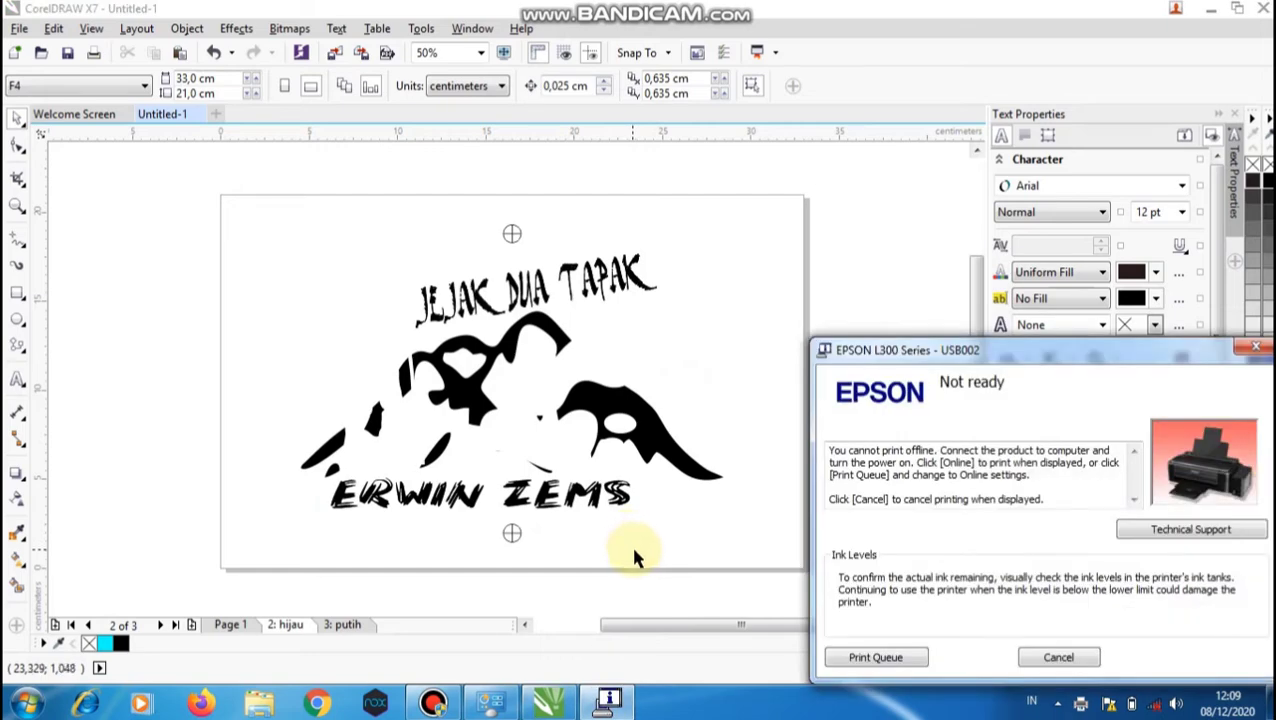
{"action": "left_click", "coordinate": [928, 657]}
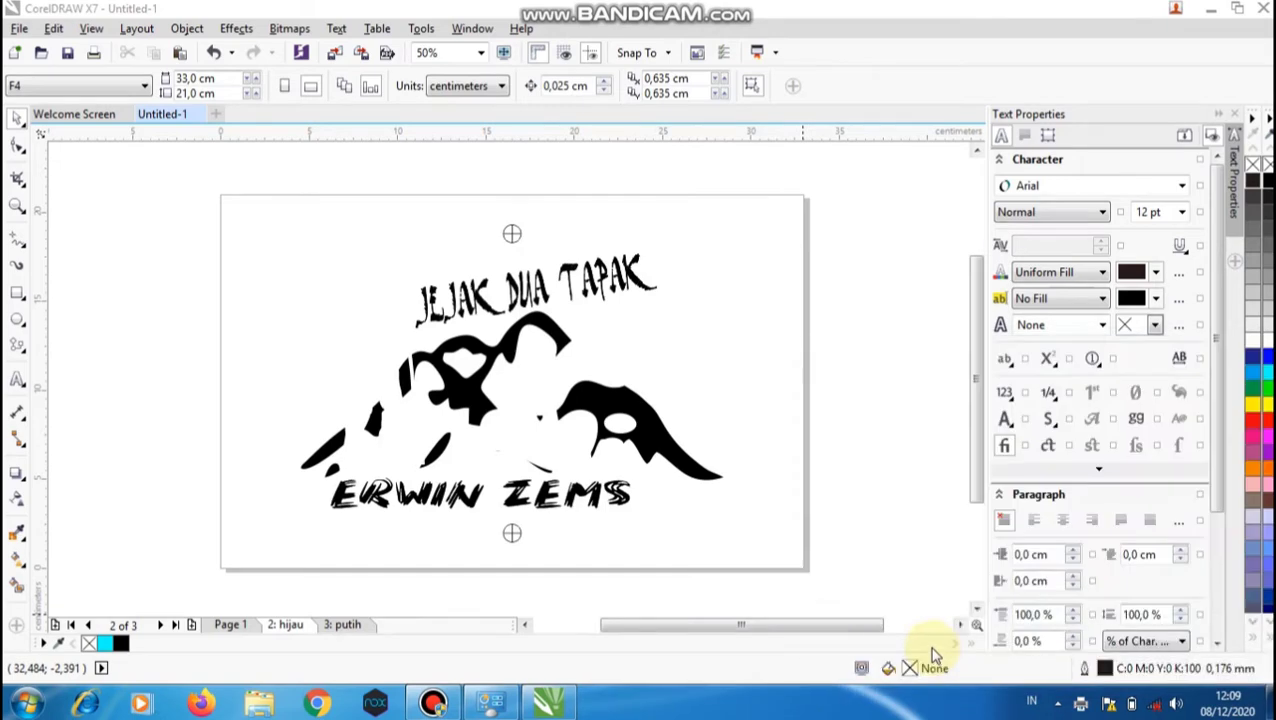